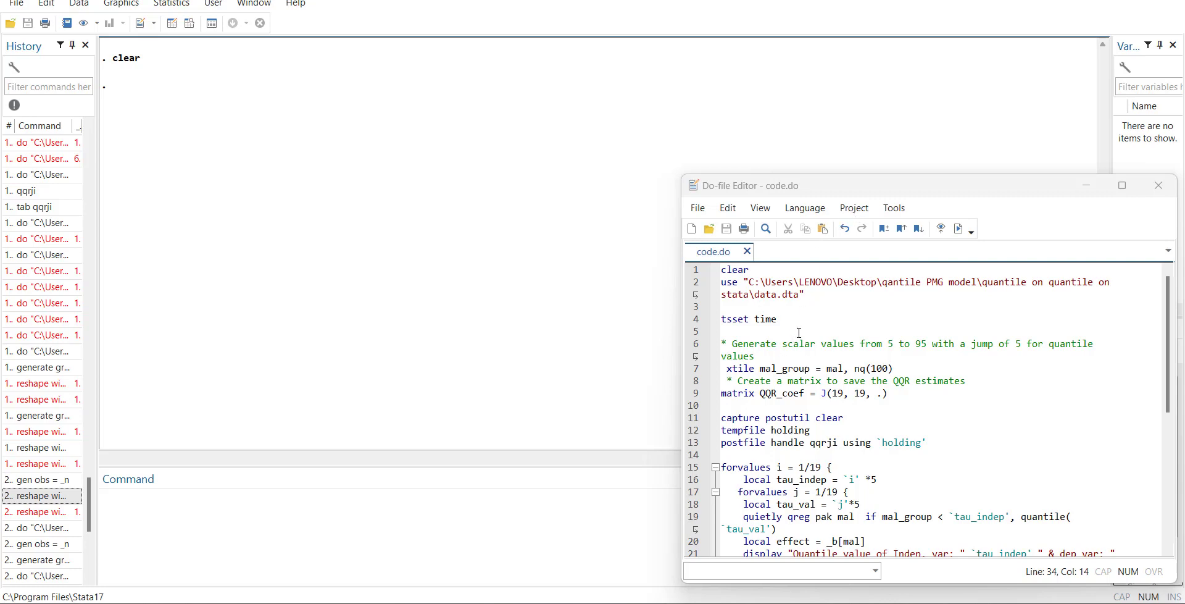
# - Run only the do-file's use line to load data.dta from the "quantile on quantile on stata" folder
pyautogui.rightClick(827, 331)
pyautogui.click(861, 306)
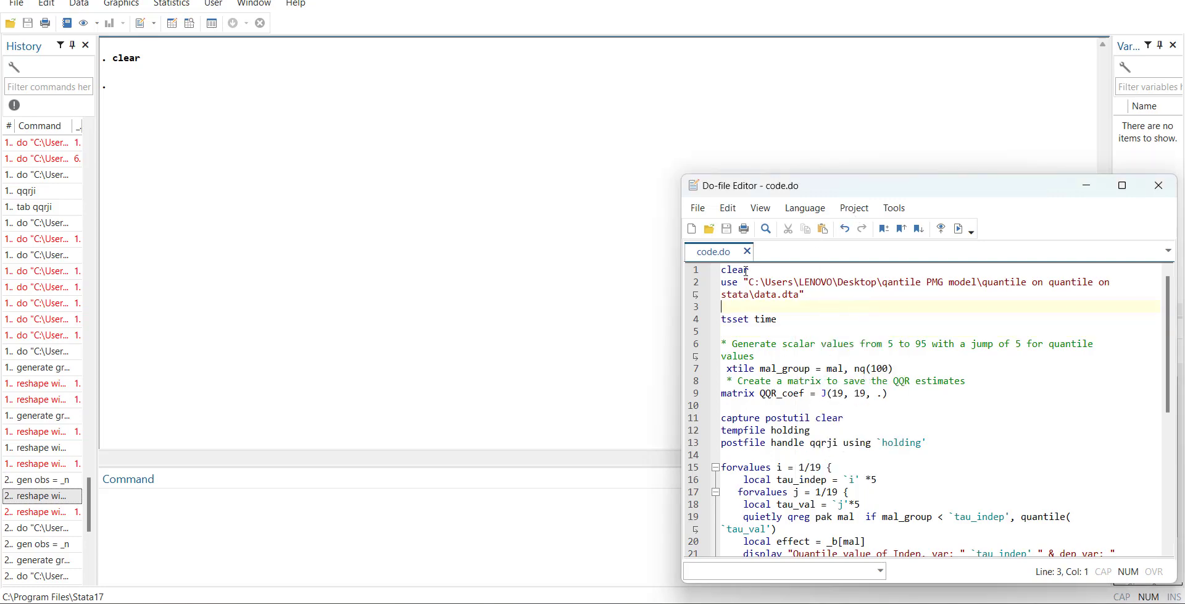
pyautogui.scroll(3, 832, 315)
pyautogui.scroll(2, 833, 315)
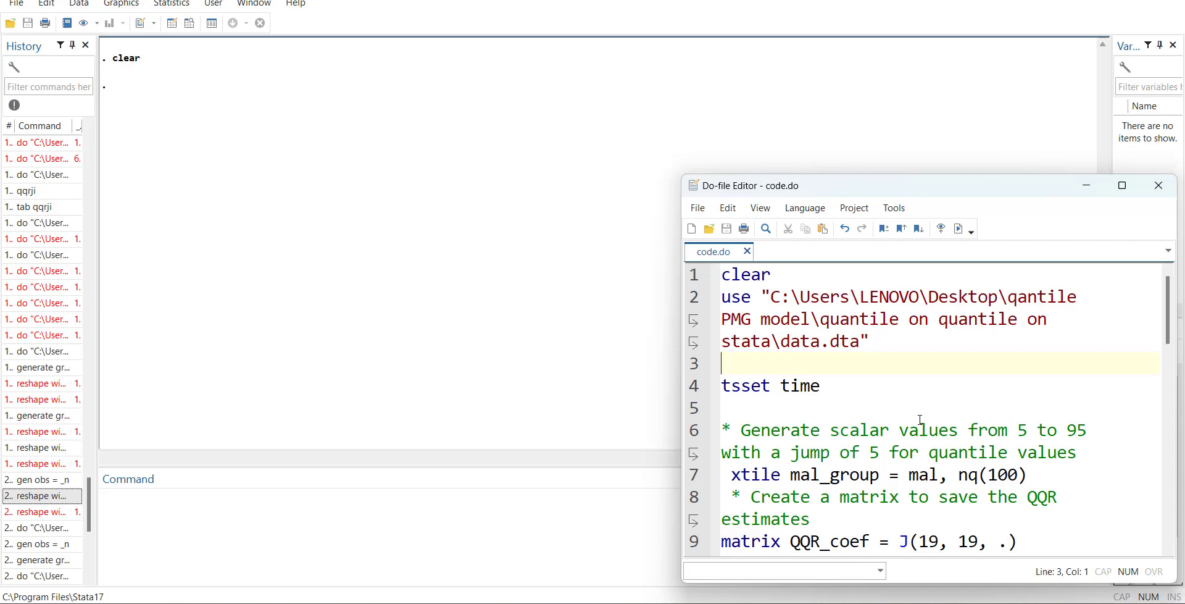
pyautogui.click(692, 306)
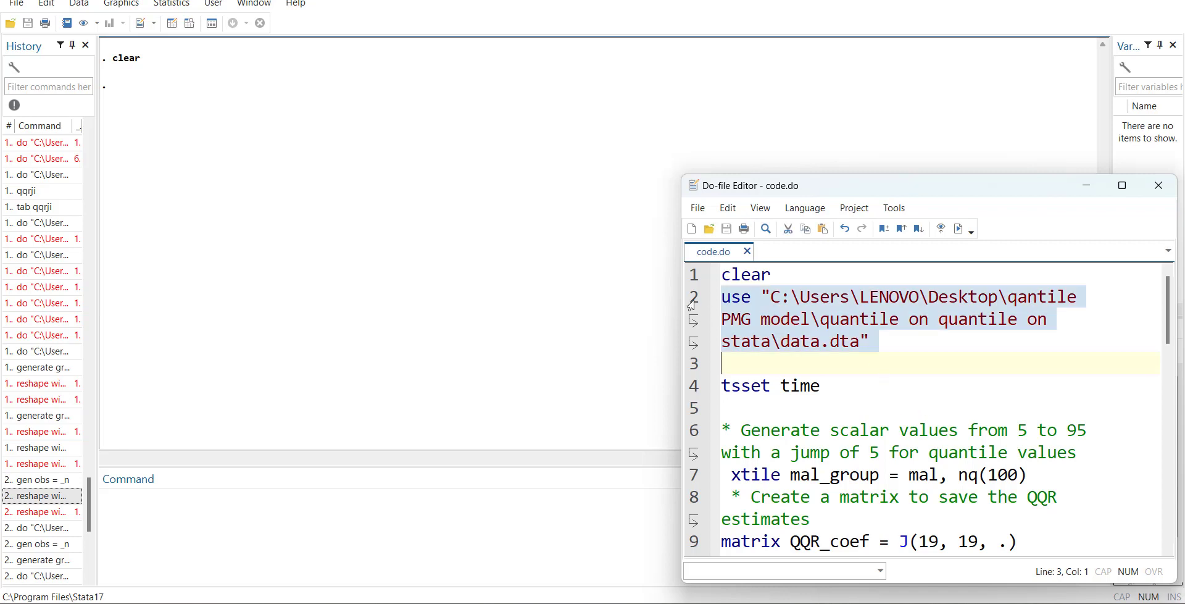
pyautogui.click(959, 229)
# - Examine the loaded dataset's variables and observations in the Data Editor down to the last row, and return to the results
pyautogui.click(171, 28)
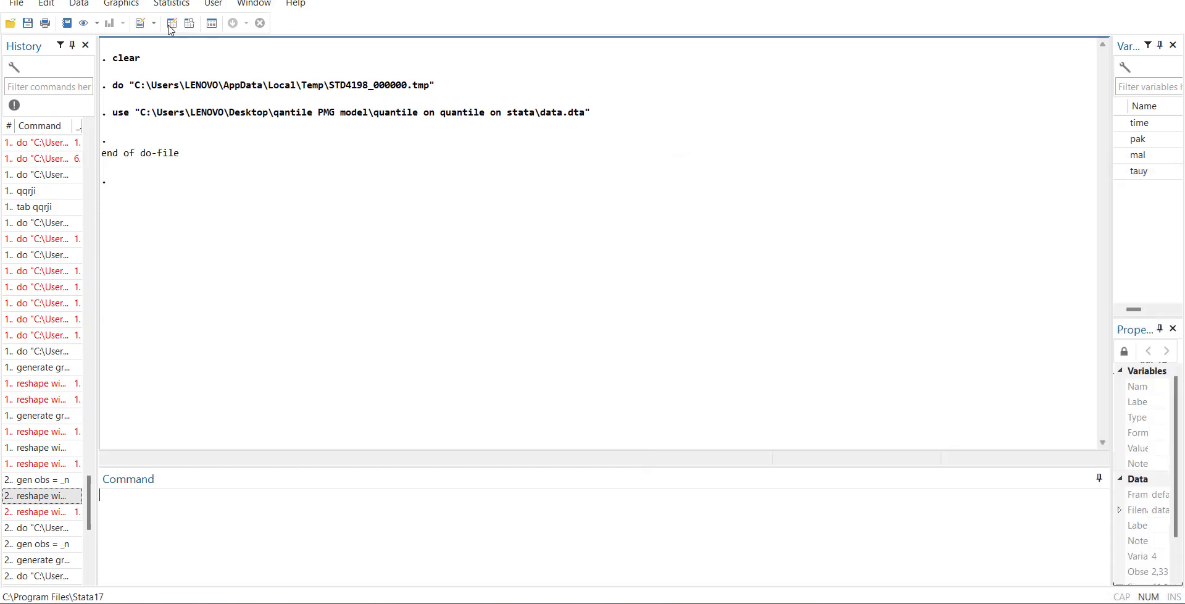
pyautogui.click(170, 25)
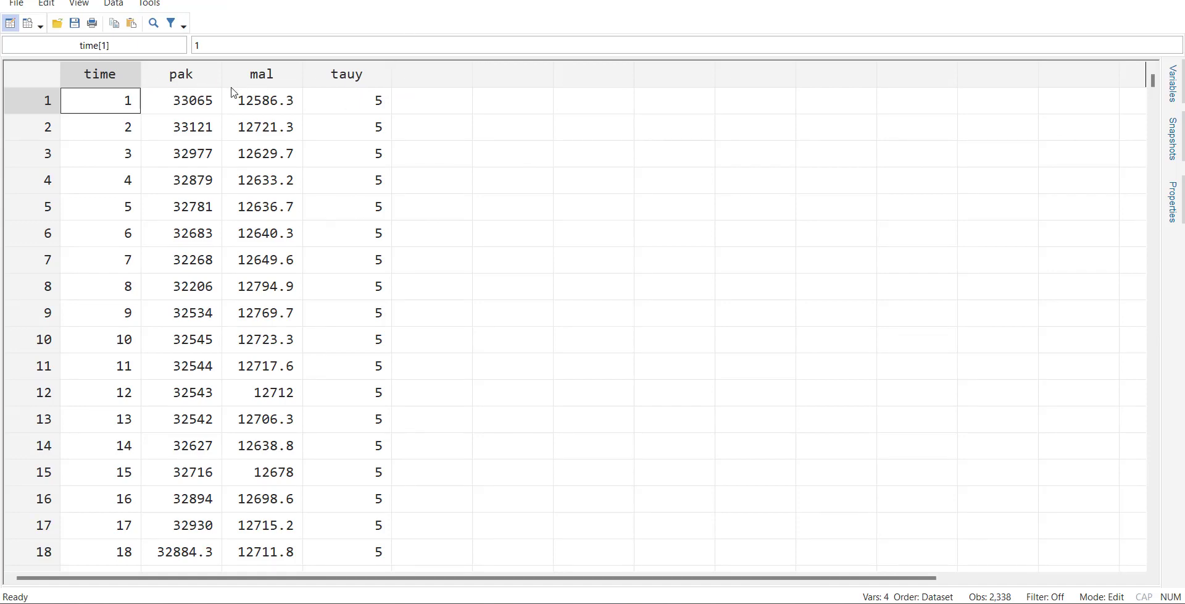
pyautogui.scroll(-20, 220, 343)
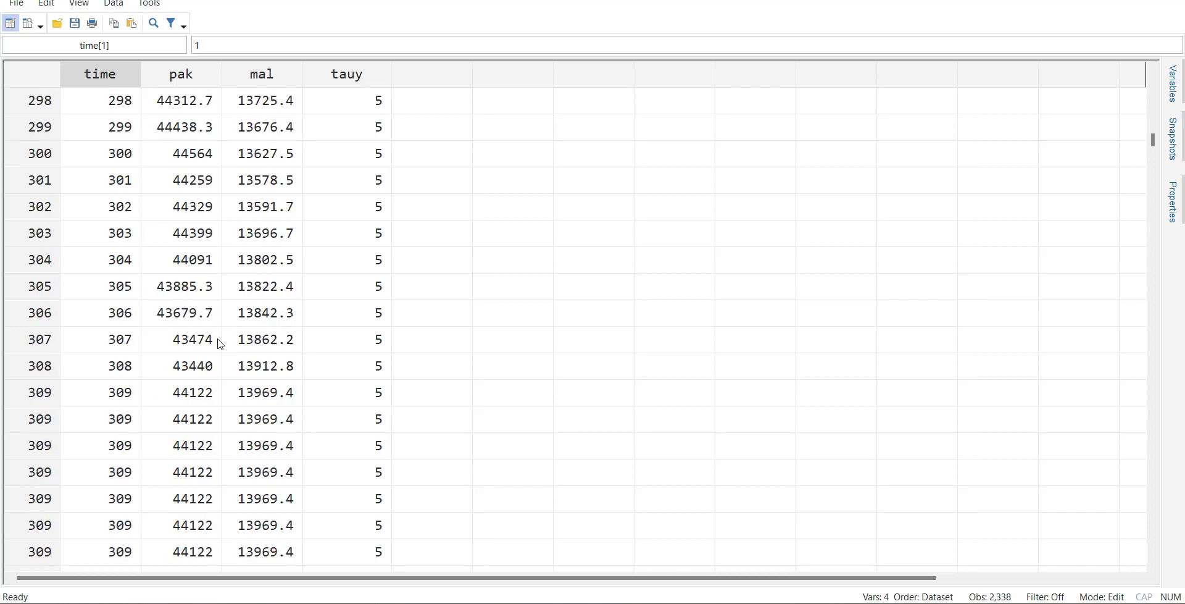
pyautogui.scroll(-20, 221, 344)
pyautogui.click(159, 374)
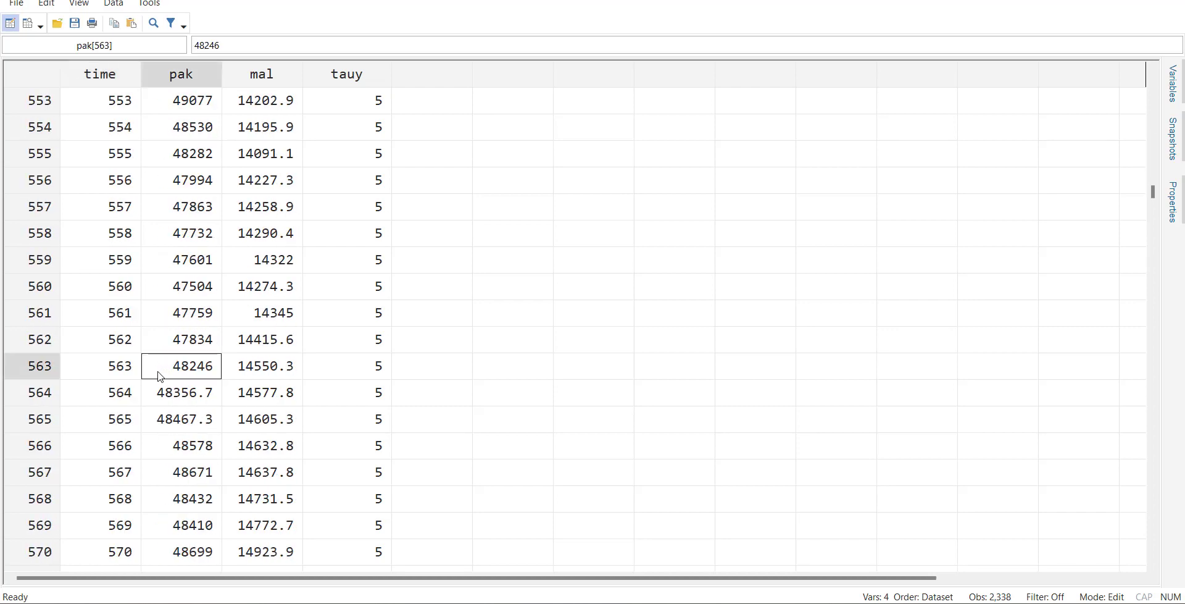
pyautogui.hotkey('ctrl', 'Down')
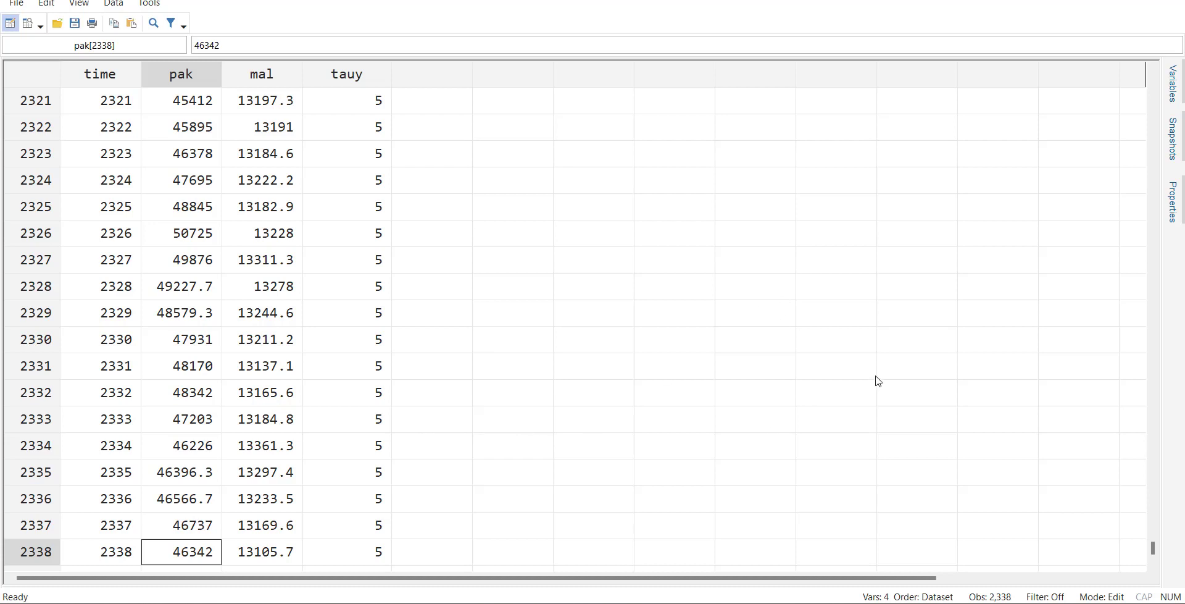
pyautogui.hotkey('alt', 'Tab')
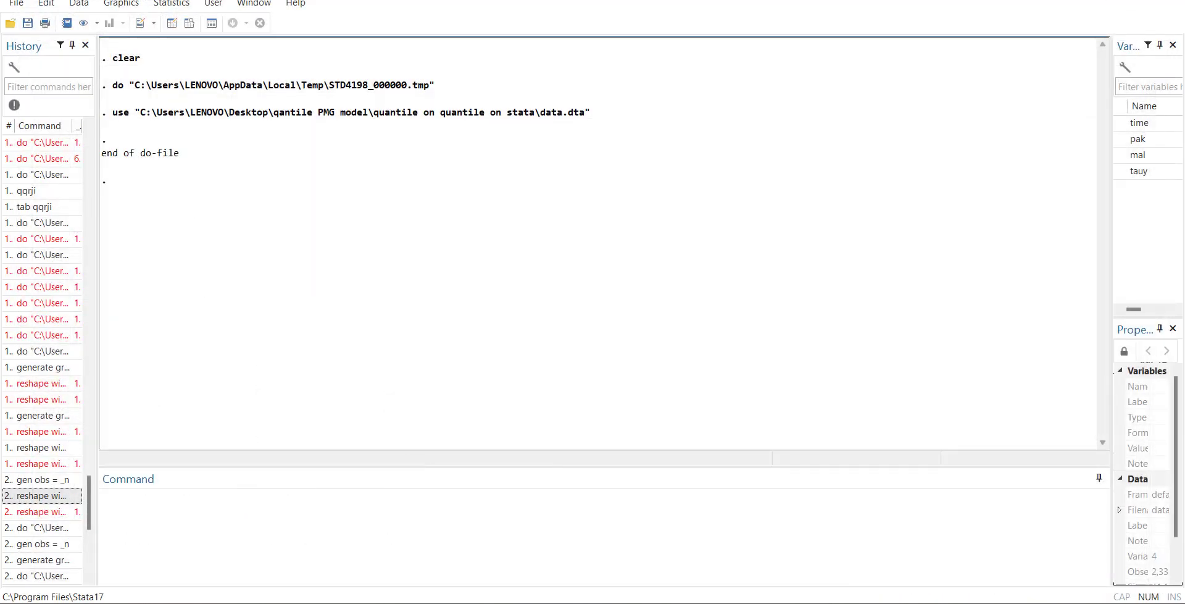
# - Write the note "5 to 95 with a jump of 5 = 19, 19*19" on the command line without executing it
pyautogui.moveTo(693, 598)
pyautogui.moveTo(740, 599)
pyautogui.click(791, 568)
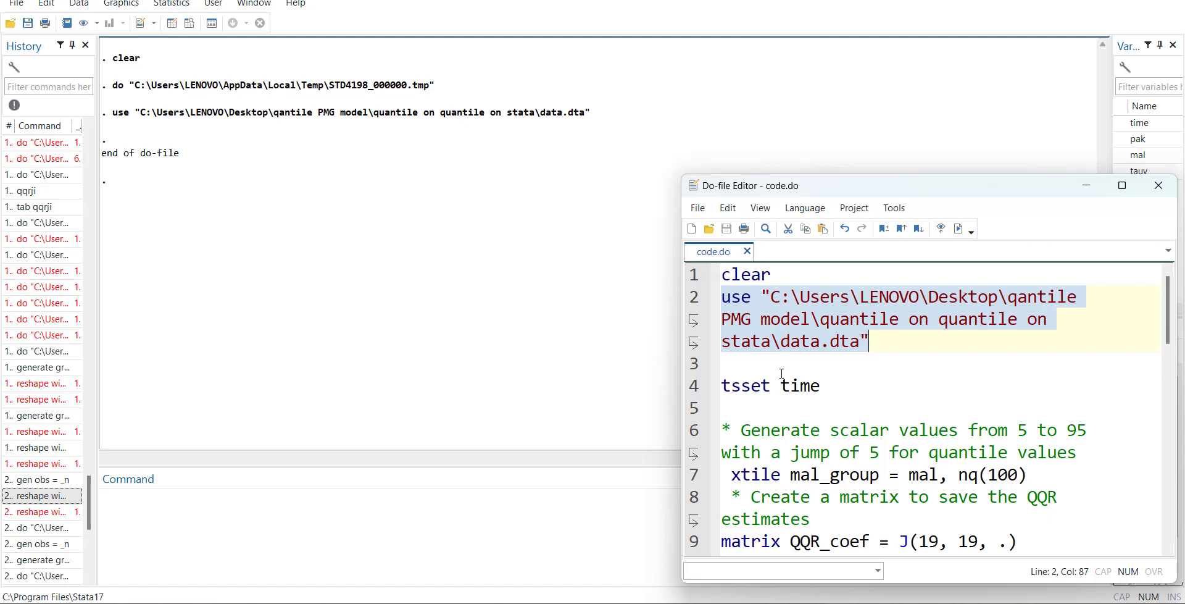
pyautogui.click(481, 493)
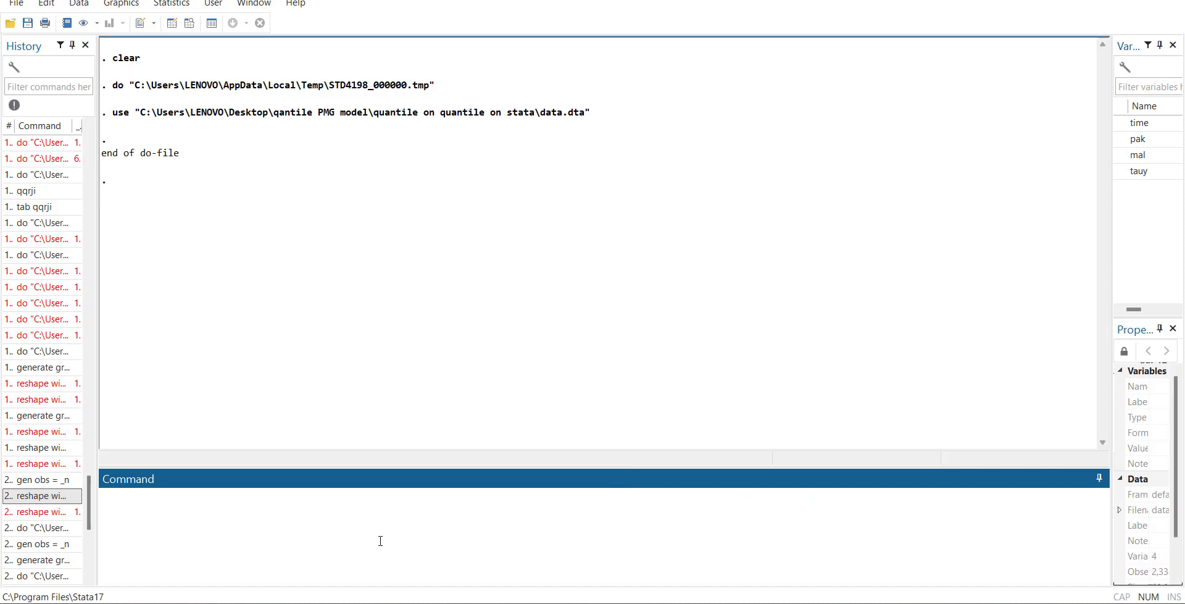
pyautogui.write('19')
pyautogui.press('BackSpace')
pyautogui.press('BackSpace')
pyautogui.write('5 tp q')
pyautogui.press('BackSpace')
pyautogui.press('BackSpace')
pyautogui.press('BackSpace')
pyautogui.write('0')
pyautogui.press('BackSpace')
pyautogui.write('o 95 with a jump d')
pyautogui.press('BackSpace')
pyautogui.press('BackSpace')
pyautogui.press('BackSpace')
pyautogui.write('p of 5 = 19')
pyautogui.write(', 19*19')
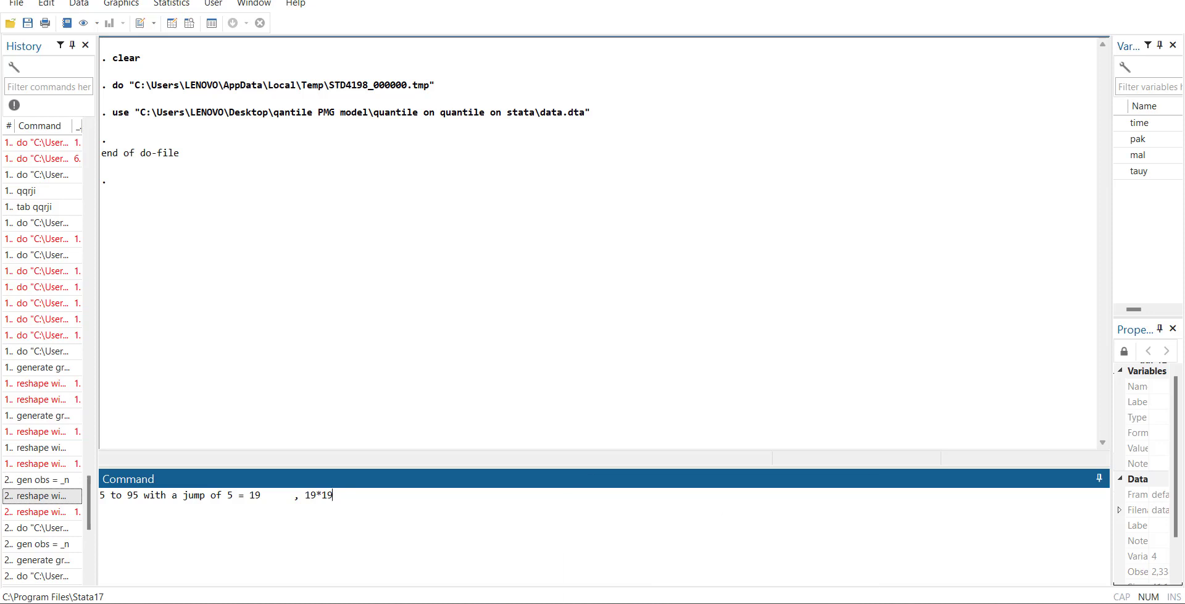
# - Run the do-file's tsset time line and the line xtile mal_group = mal, nq(100)
pyautogui.click(820, 562)
pyautogui.scroll(-2, 914, 397)
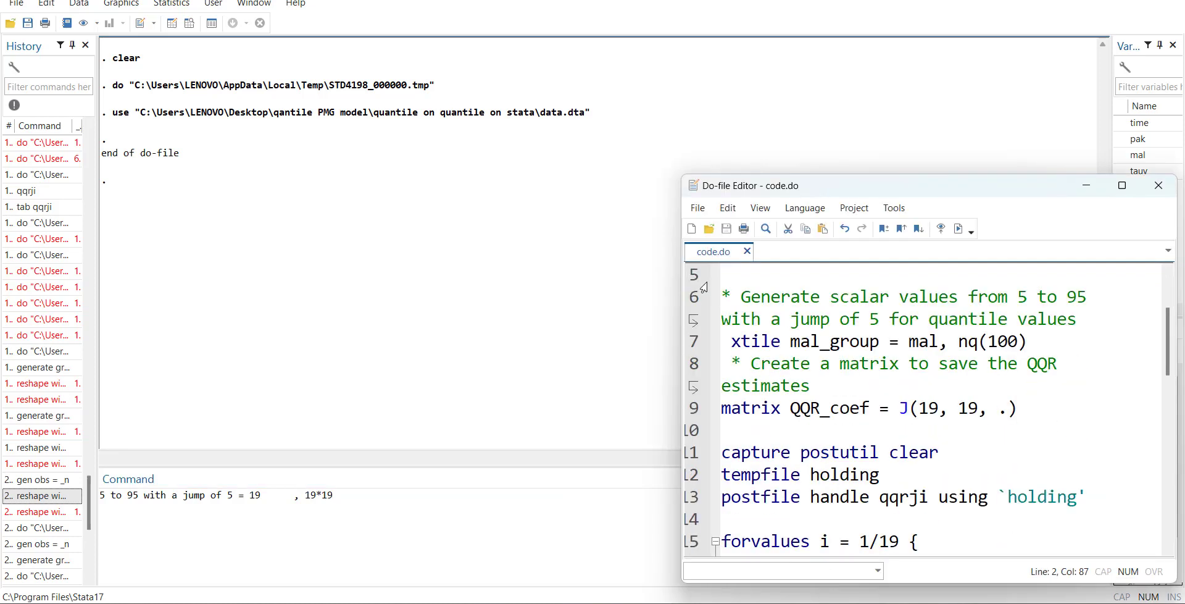
pyautogui.scroll(1, 914, 397)
pyautogui.click(691, 321)
pyautogui.click(958, 229)
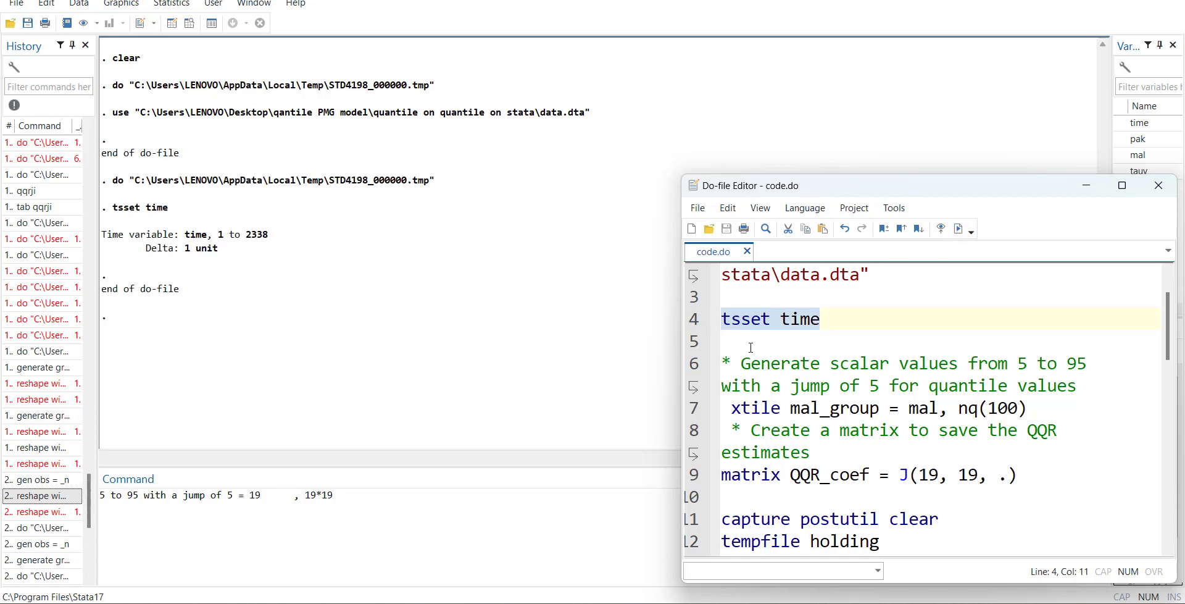
pyautogui.click(689, 410)
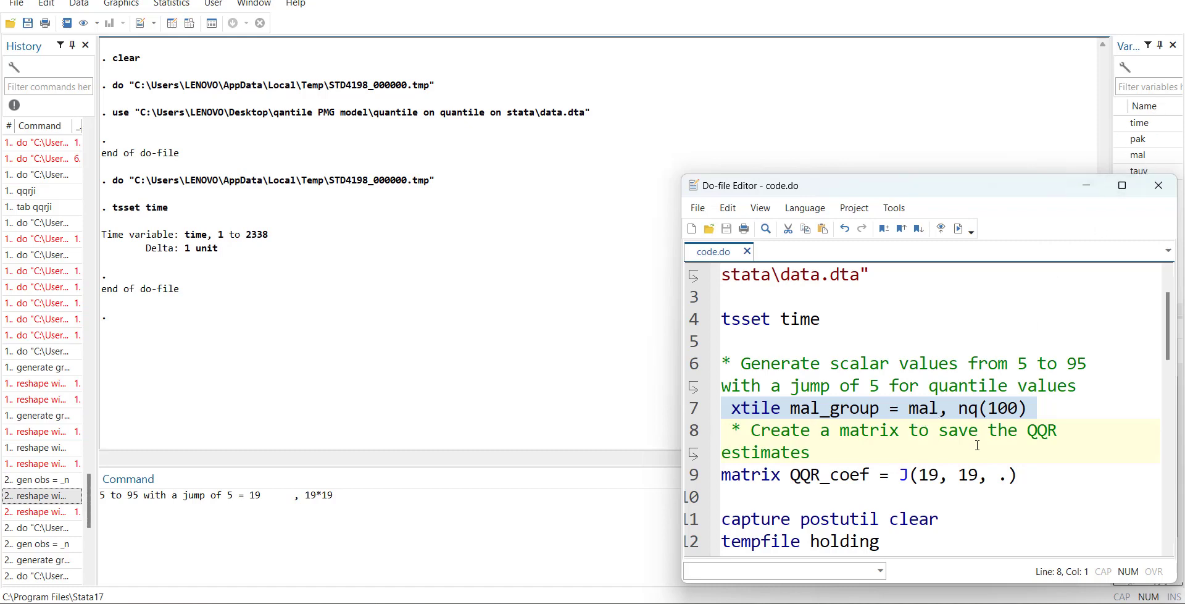
pyautogui.click(961, 230)
# - Examine the new mal_group variable across the observations in the Data Editor and close that window
pyautogui.click(171, 23)
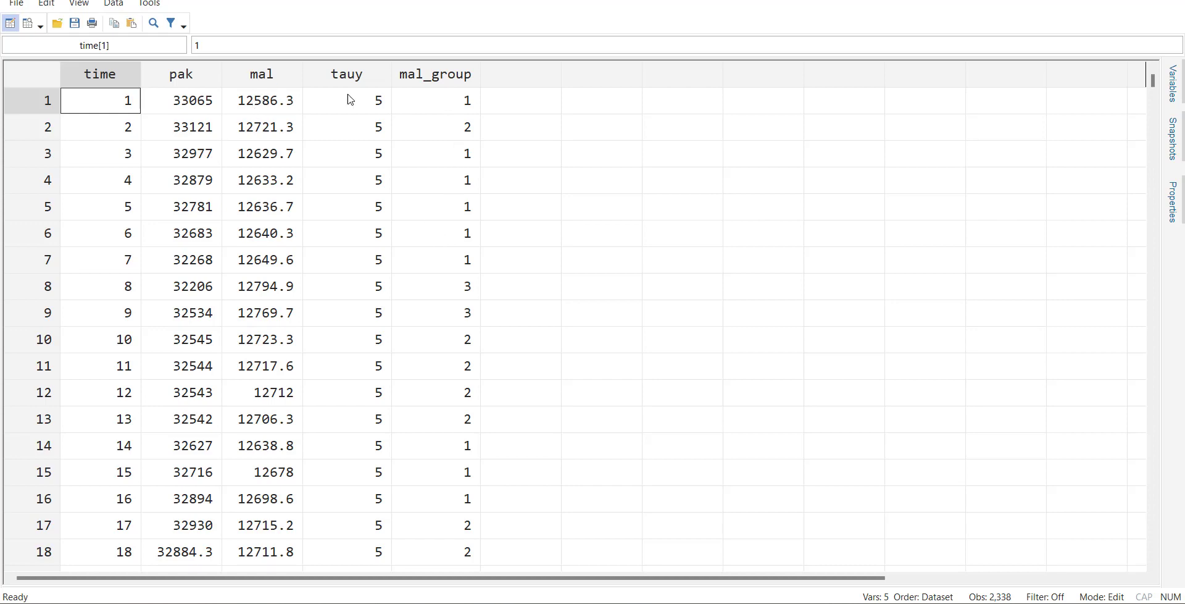
pyautogui.scroll(-20, 457, 371)
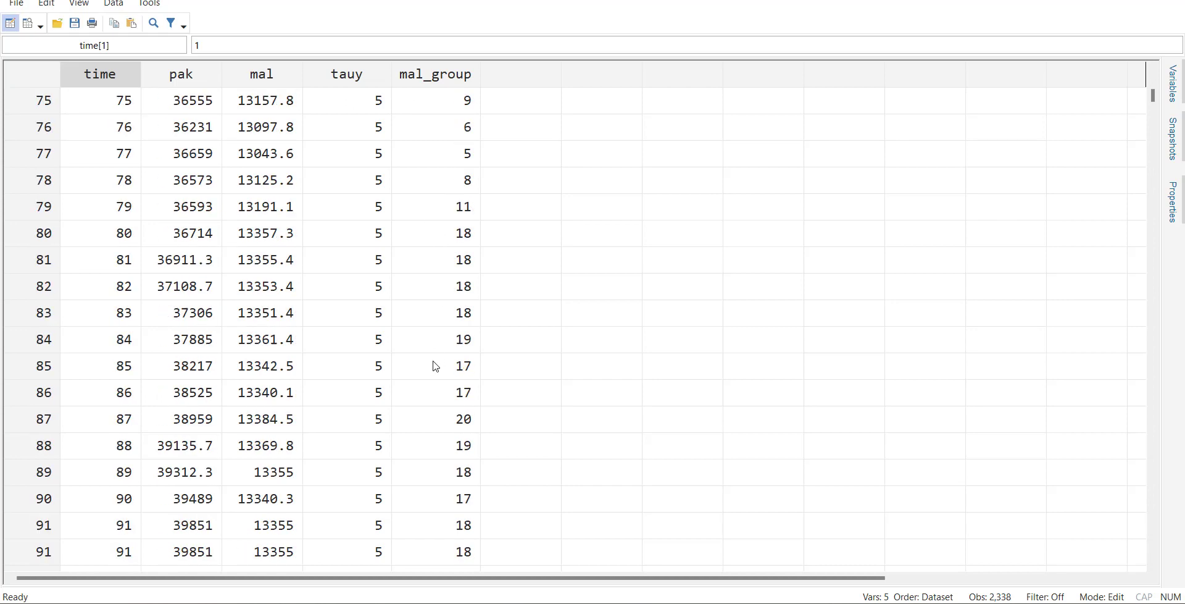
pyautogui.scroll(-20, 422, 458)
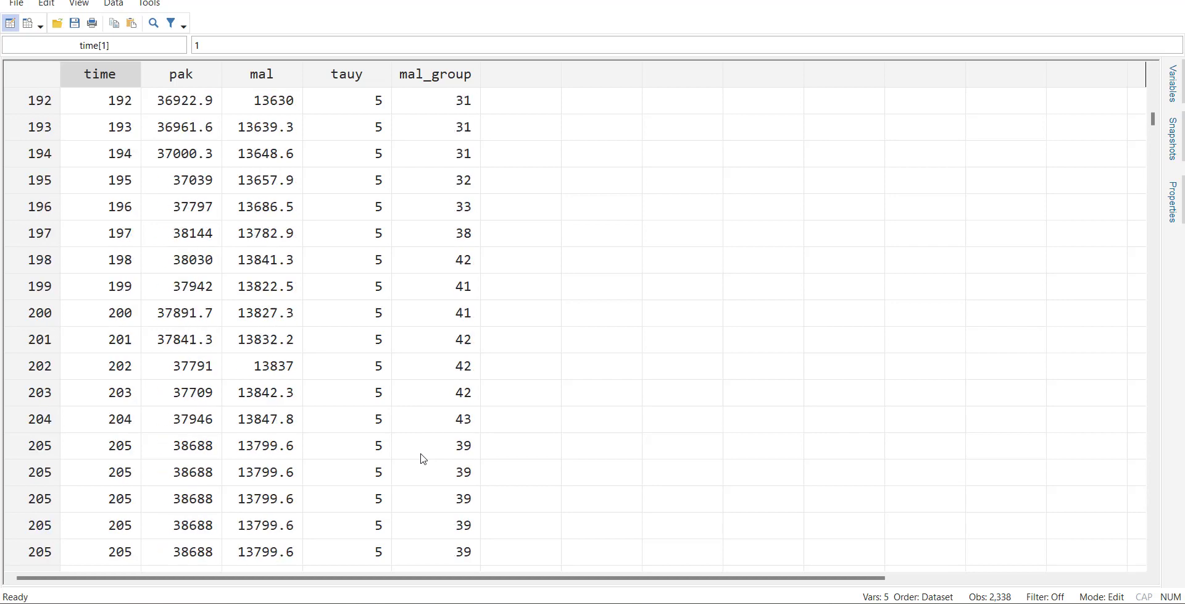
pyautogui.scroll(-1, 422, 458)
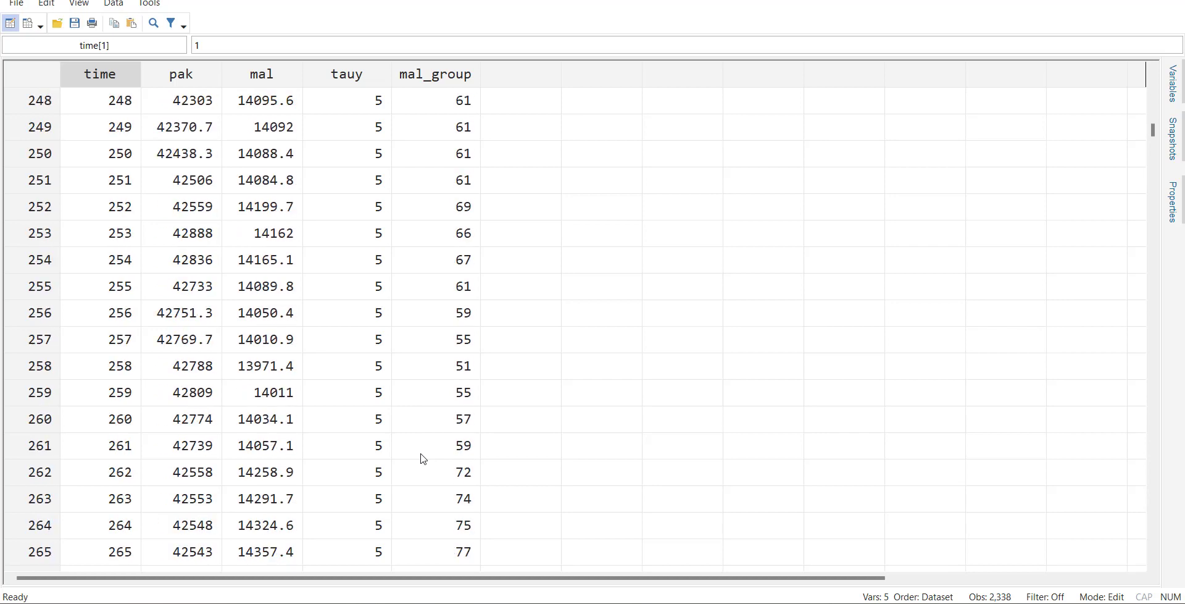
pyautogui.scroll(20, 423, 458)
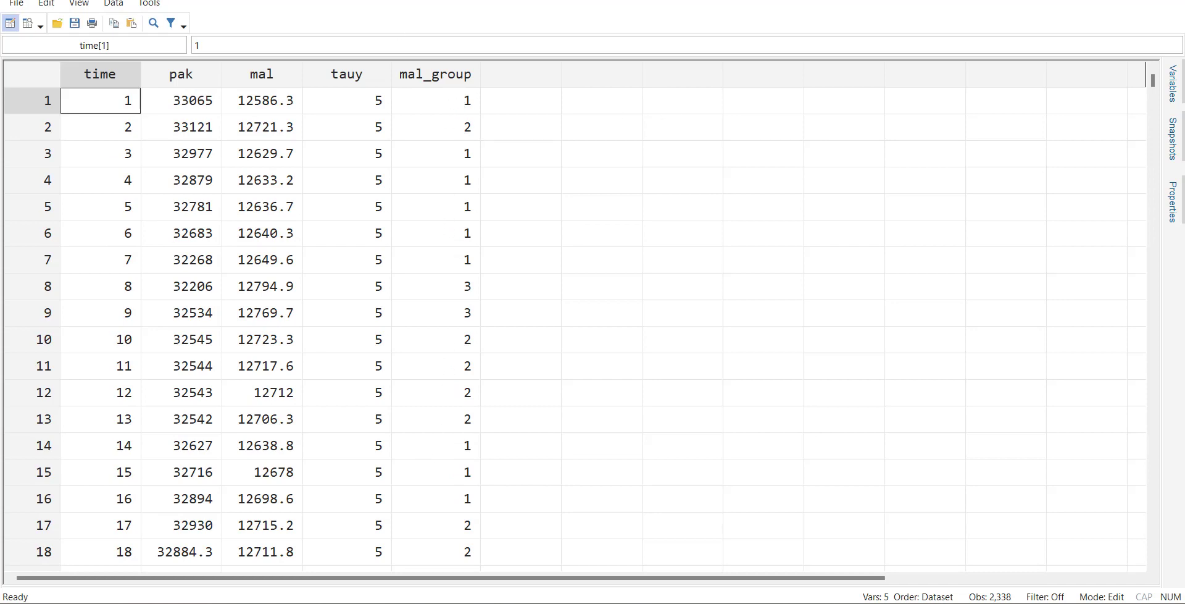
pyautogui.hotkey('alt', 'F4')
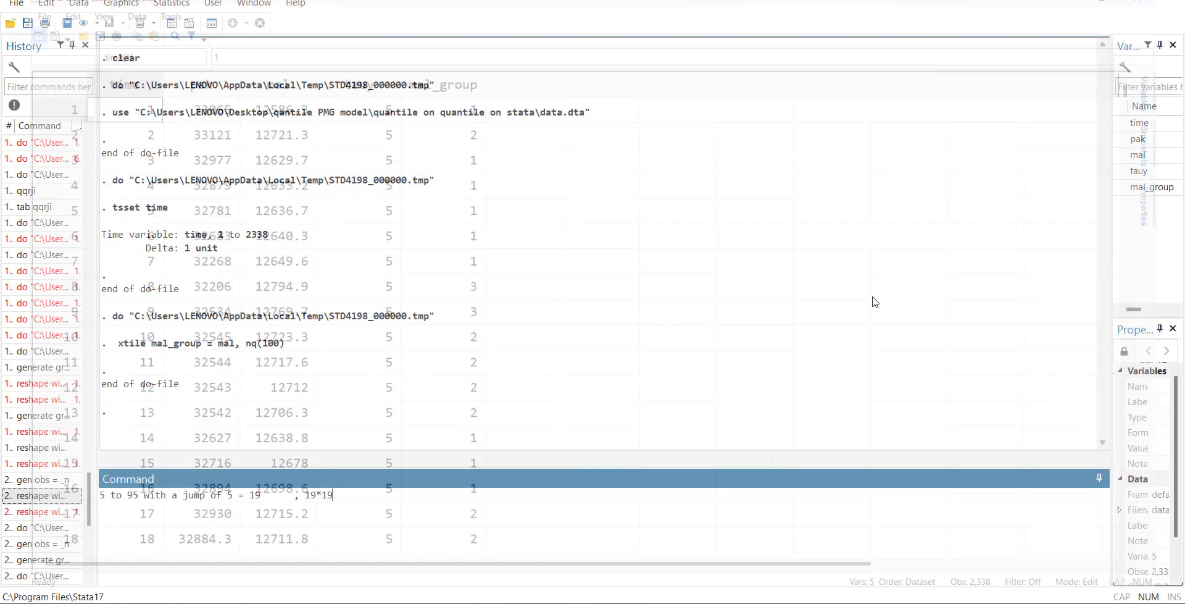
# - Run the do-file line matrix QQR_coef = J(19, 19, .) to create the matrix for the QQR estimates
pyautogui.moveTo(730, 603)
pyautogui.click(821, 567)
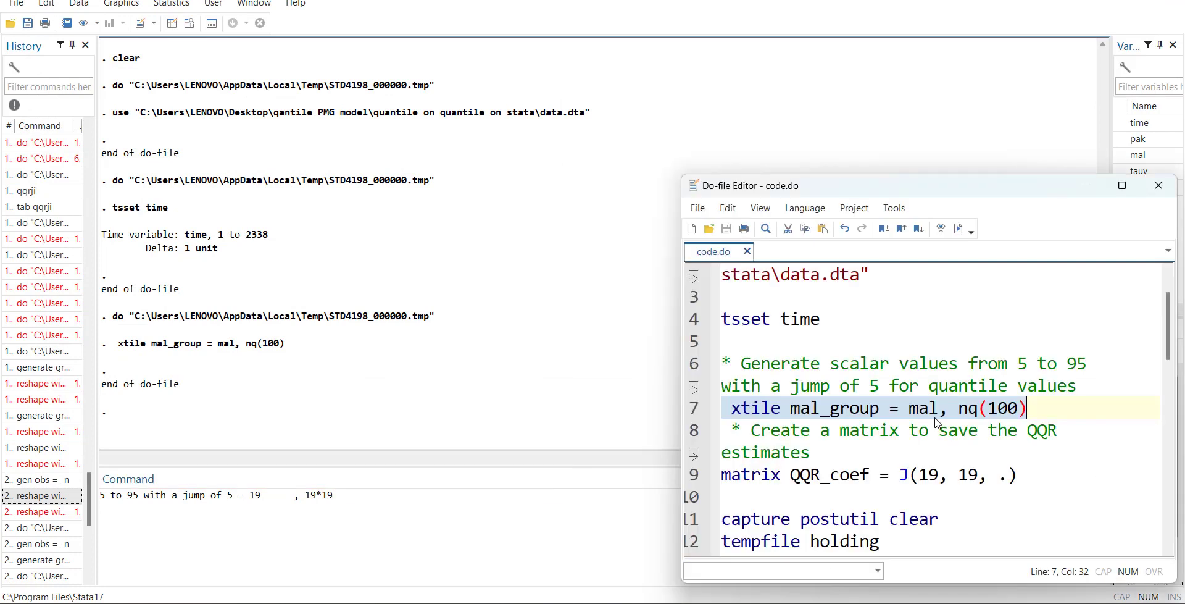
pyautogui.scroll(-1, 864, 401)
pyautogui.click(698, 344)
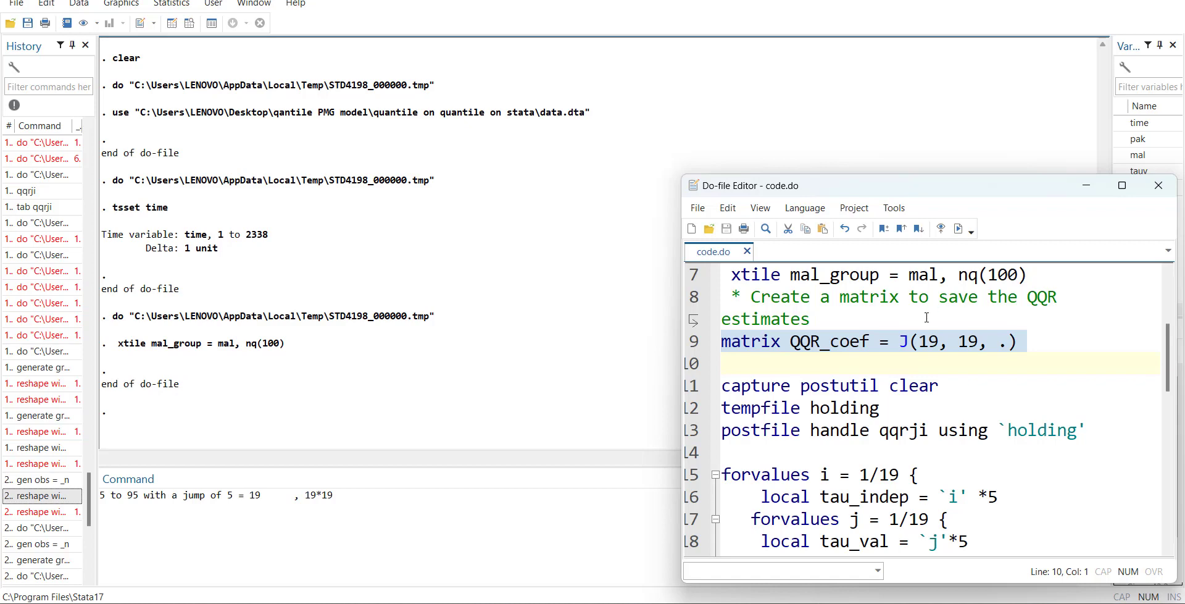
pyautogui.click(959, 229)
# - Run only the capture postutil clear line of the do-file
pyautogui.moveTo(1020, 199); pyautogui.dragTo(979, 203)
pyautogui.click(793, 366)
pyautogui.press('Down')
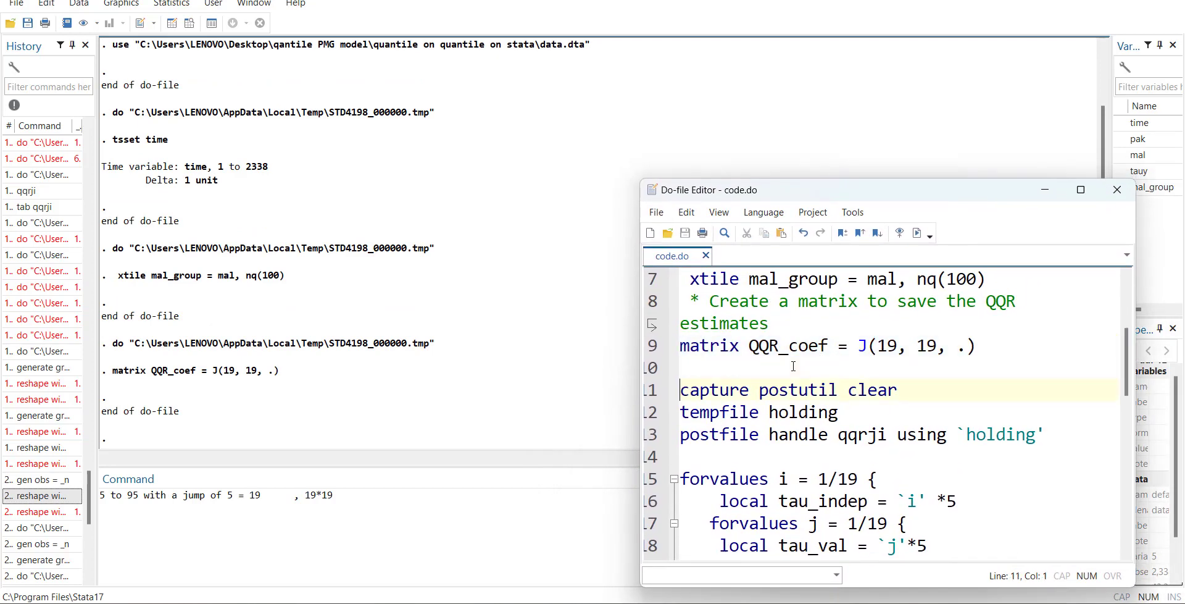
pyautogui.hotkey('shift', 'Down')
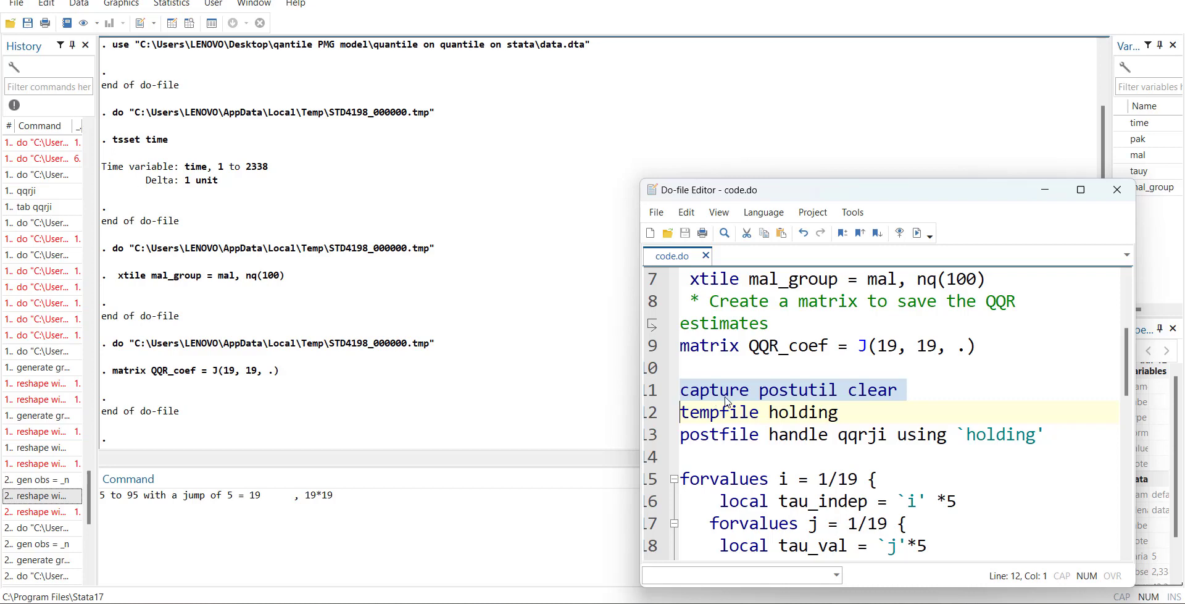
pyautogui.click(916, 235)
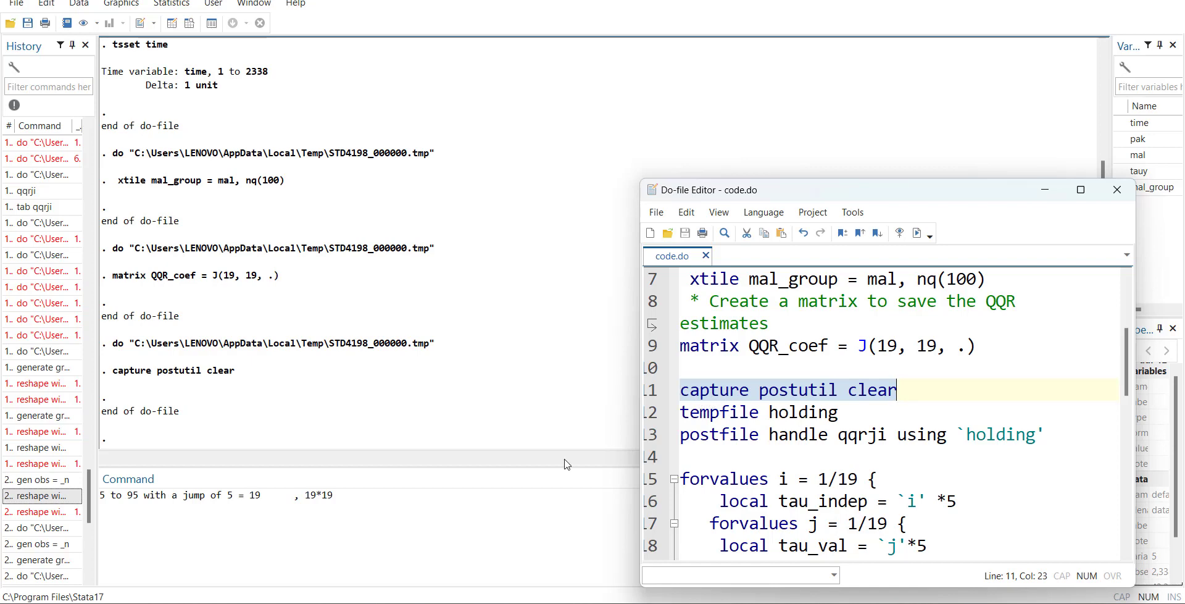
# - Clear the note about the 5 to 95 quantile values from the command line
pyautogui.click(186, 495)
pyautogui.press('Escape')
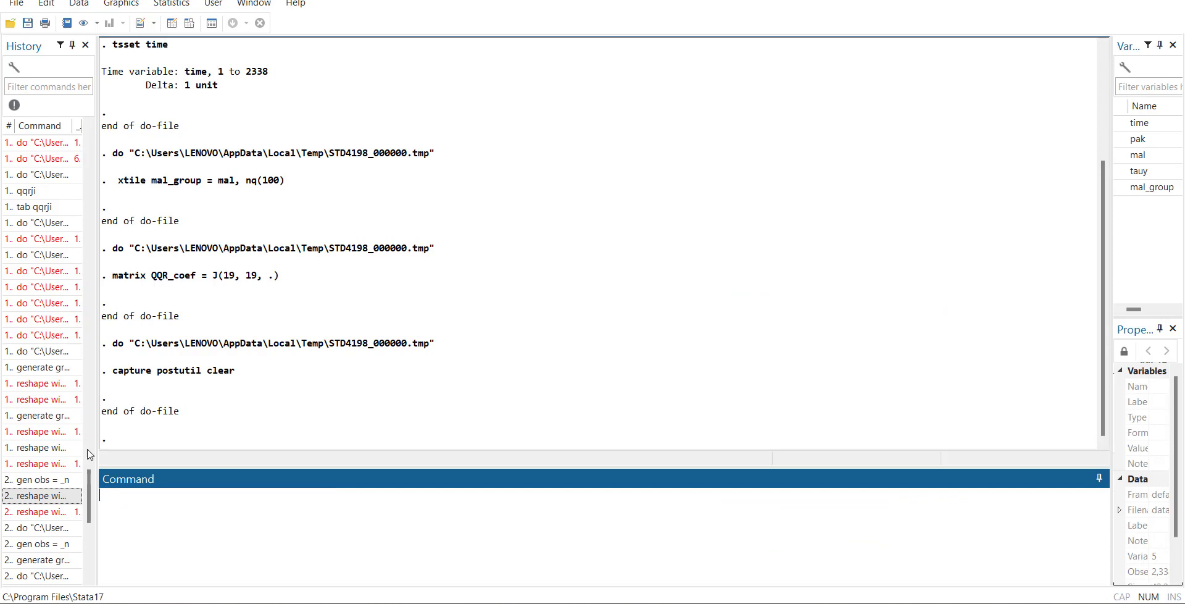
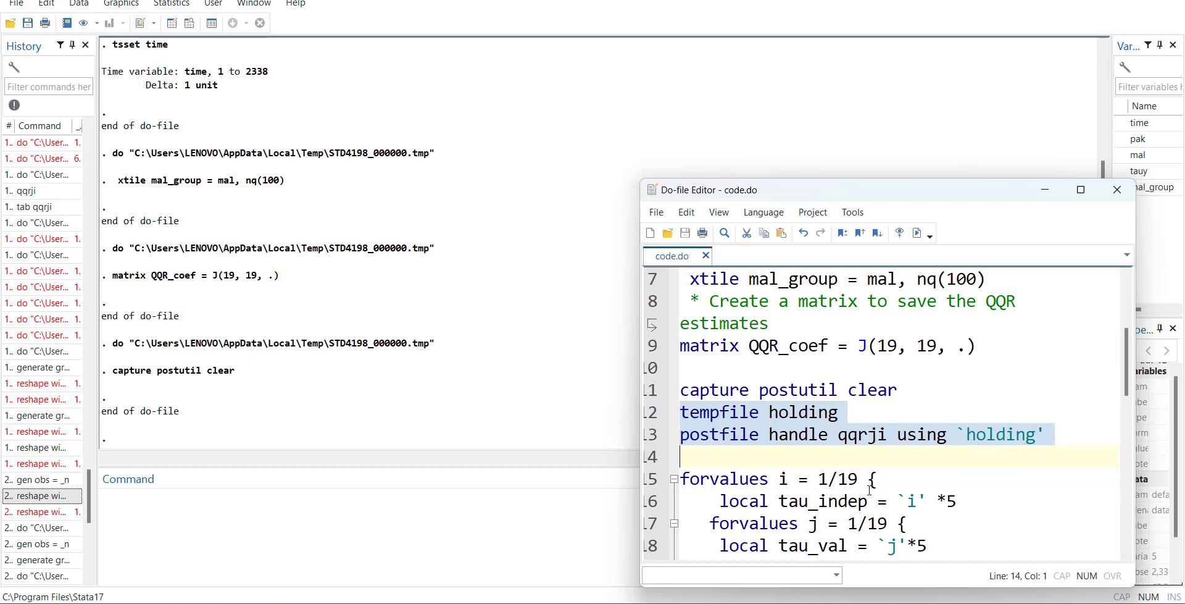
pyautogui.hotkey('shift', 'Down')
pyautogui.hotkey('shift', 'Down')
pyautogui.hotkey('shift', 'Down')
pyautogui.hotkey('shift', 'Down')
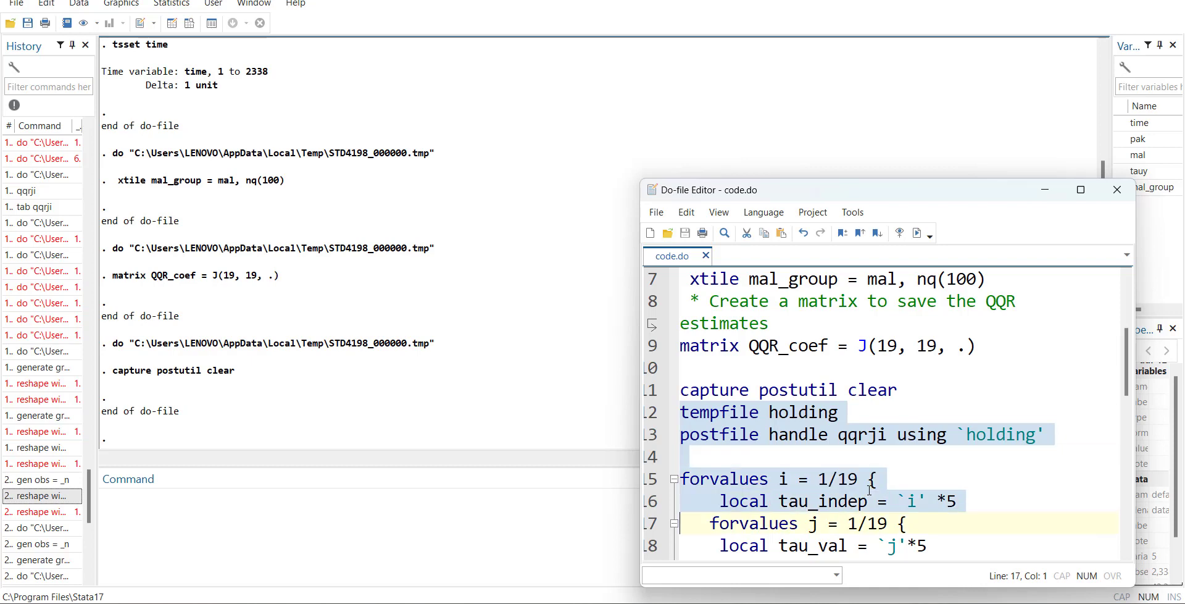
pyautogui.click(870, 491)
pyautogui.scroll(2, 895, 463)
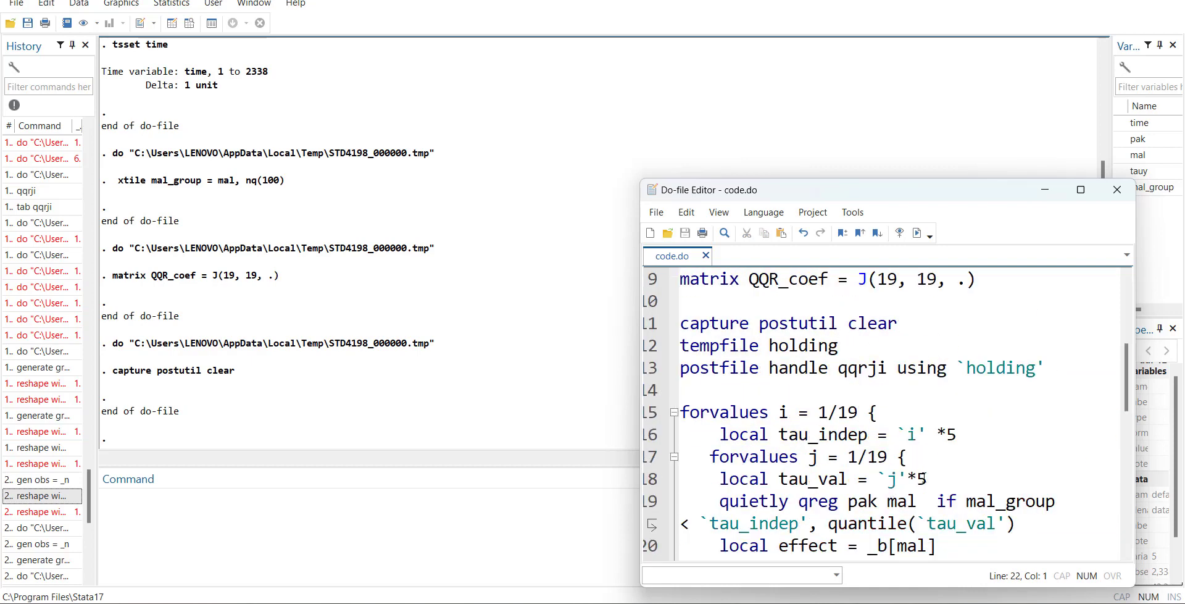
# - Run the do-file block from capture postutil clear through use `holding', clear, including the nested 1/19 loops that estimate qreg pak mal
pyautogui.click(722, 305)
pyautogui.press('Down')
pyautogui.hotkey('shift', 'Right')
pyautogui.hotkey('shift', 'Right')
pyautogui.hotkey('shift', 'Right')
pyautogui.hotkey('shift', 'Right')
pyautogui.hotkey('shift', 'Down')
pyautogui.hotkey('shift', 'Down')
pyautogui.hotkey('shift', 'Down')
pyautogui.hotkey('shift', 'Down')
pyautogui.hotkey('shift', 'Down')
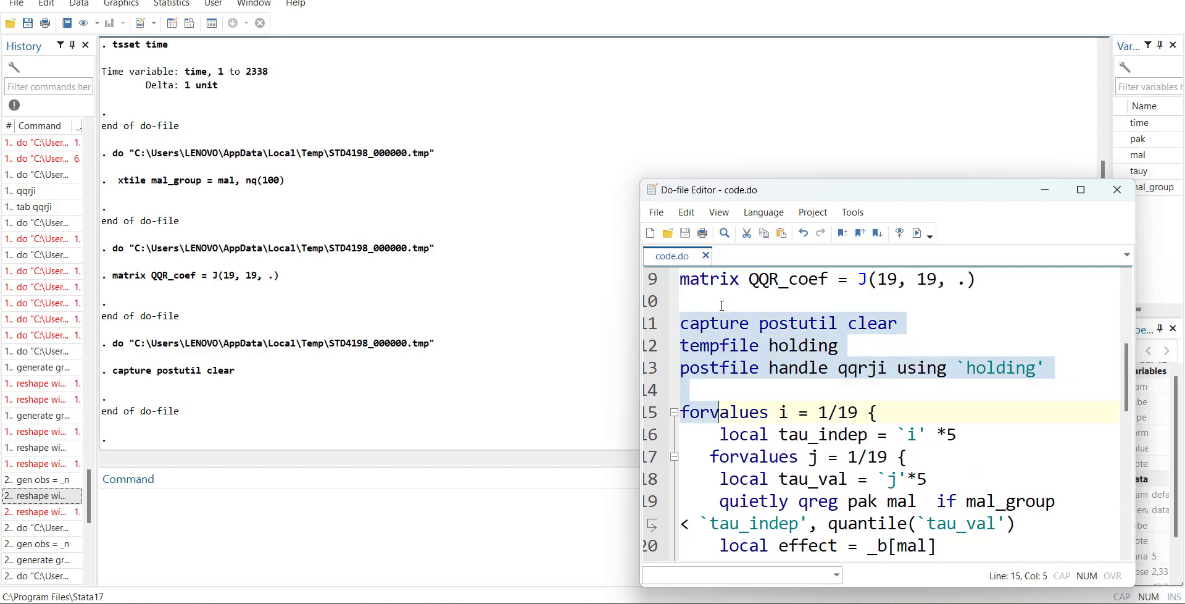
pyautogui.hotkey('shift', 'Up')
pyautogui.hotkey('shift', 'Left')
pyautogui.hotkey('shift', 'Down')
pyautogui.hotkey('shift', 'Right')
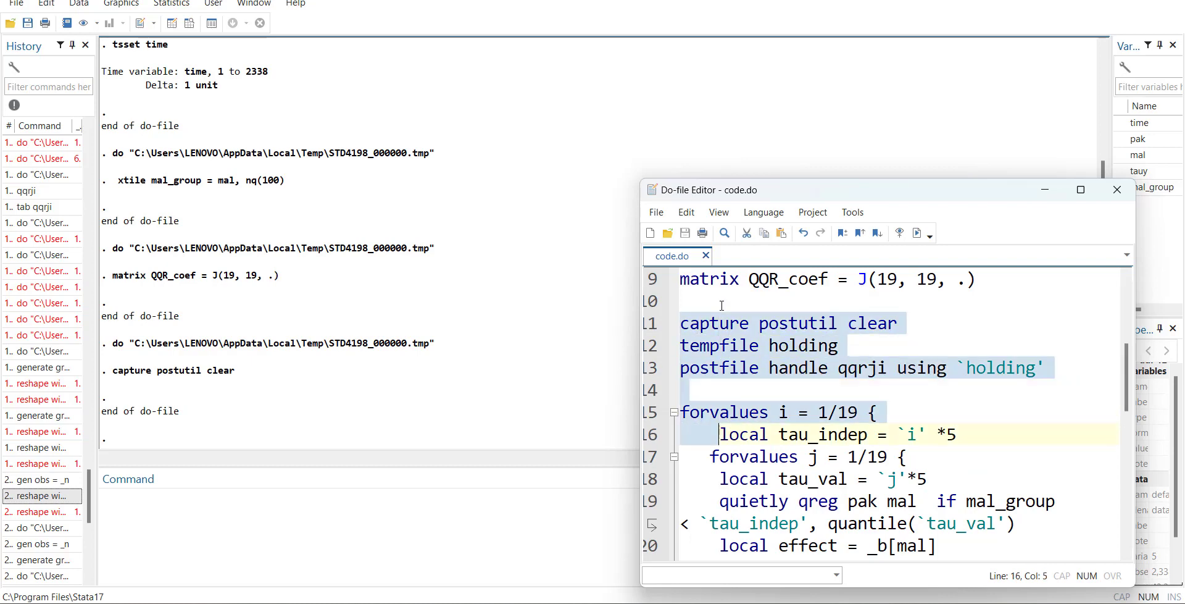
pyautogui.hotkey('shift', 'Down')
pyautogui.hotkey('shift', 'Left')
pyautogui.hotkey('shift', 'Left')
pyautogui.hotkey('shift', 'Left')
pyautogui.hotkey('shift', 'Left')
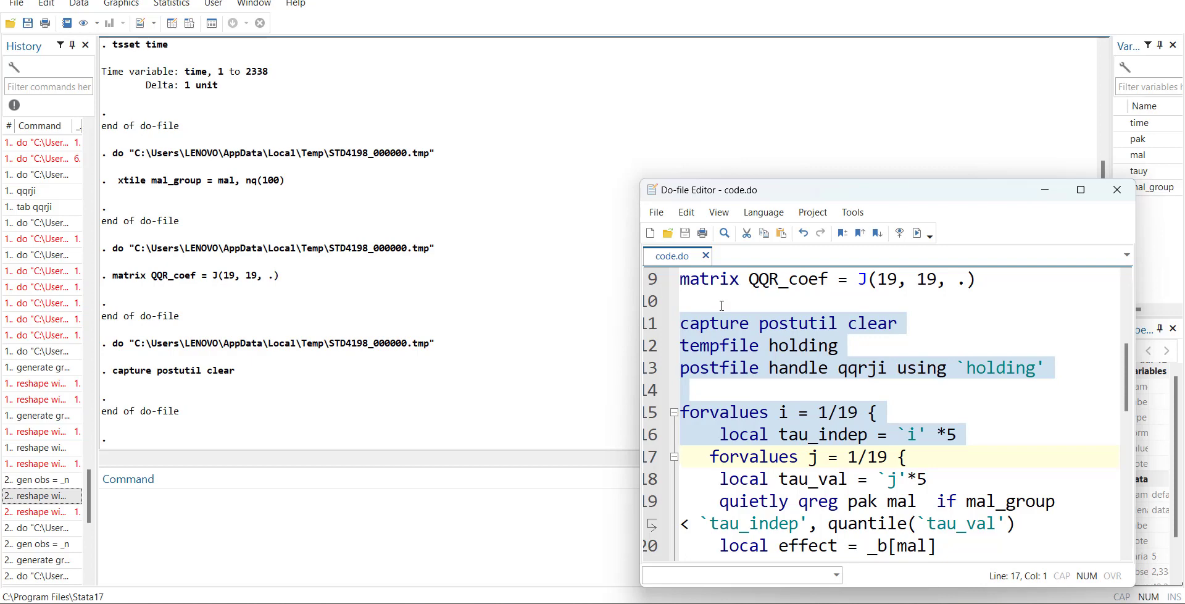
pyautogui.hotkey('shift', 'Down')
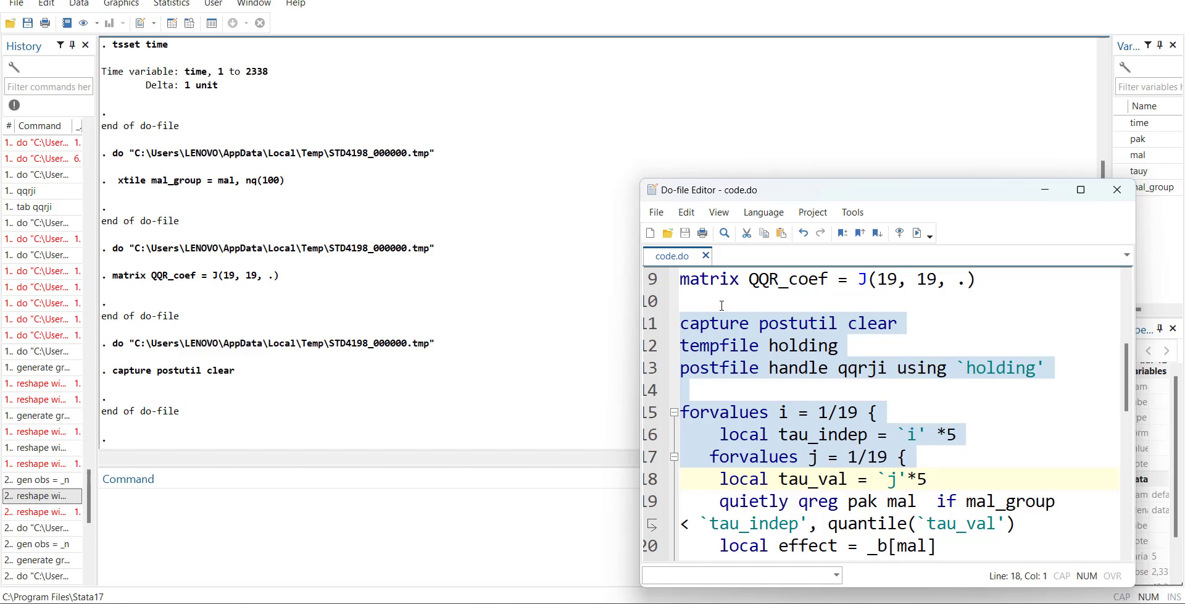
pyautogui.hotkey('shift', 'Down')
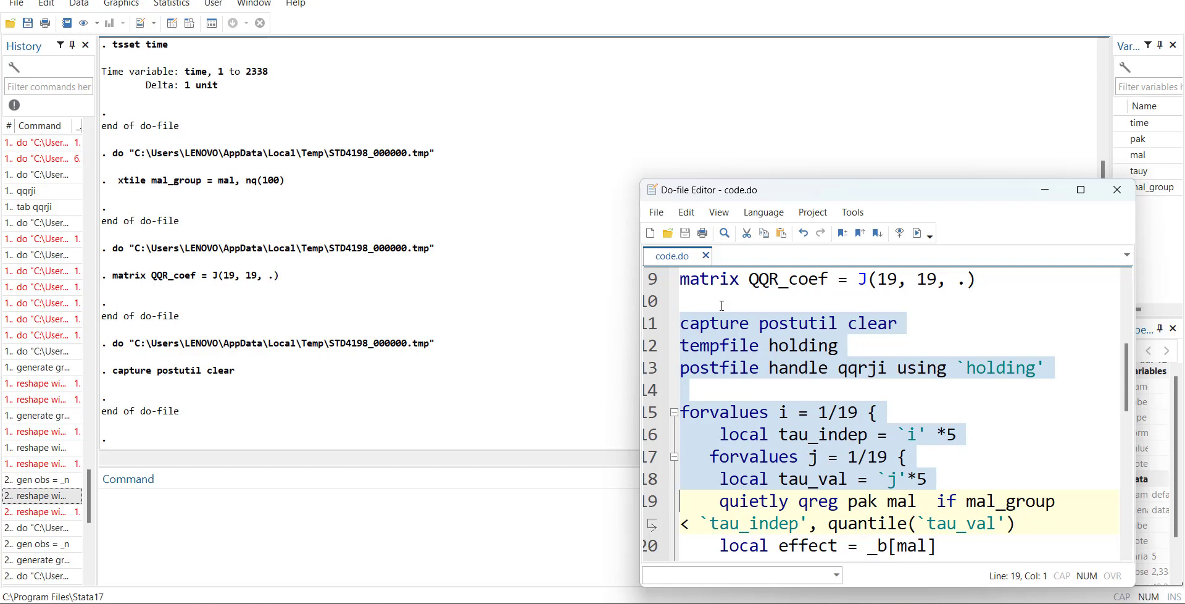
pyautogui.hotkey('shift', 'Down')
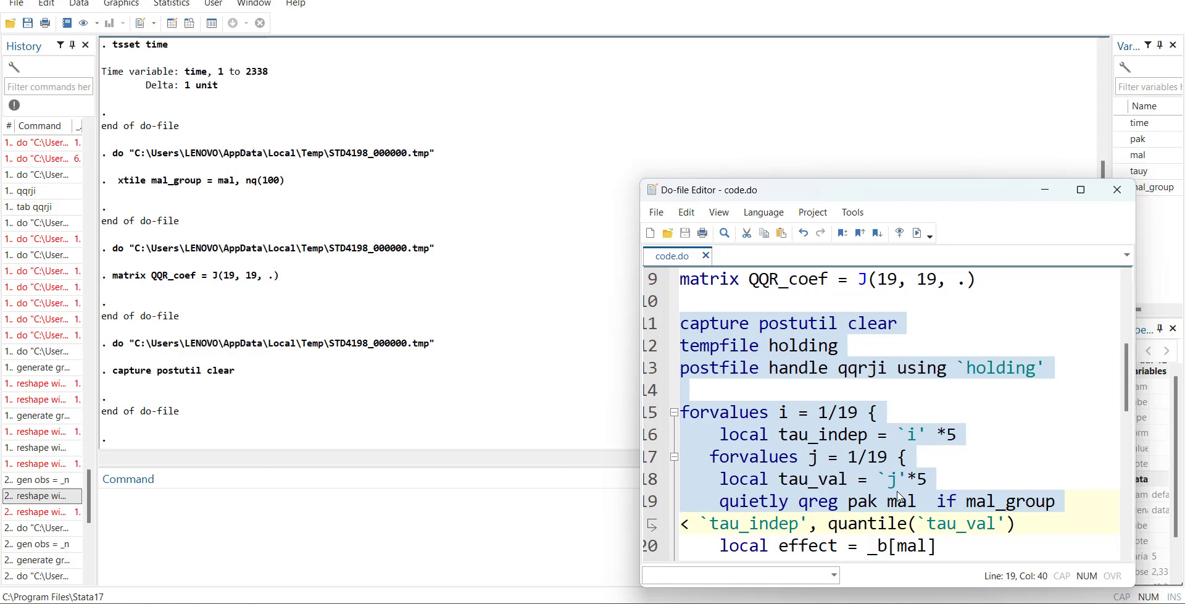
pyautogui.hotkey('shift', 'Down')
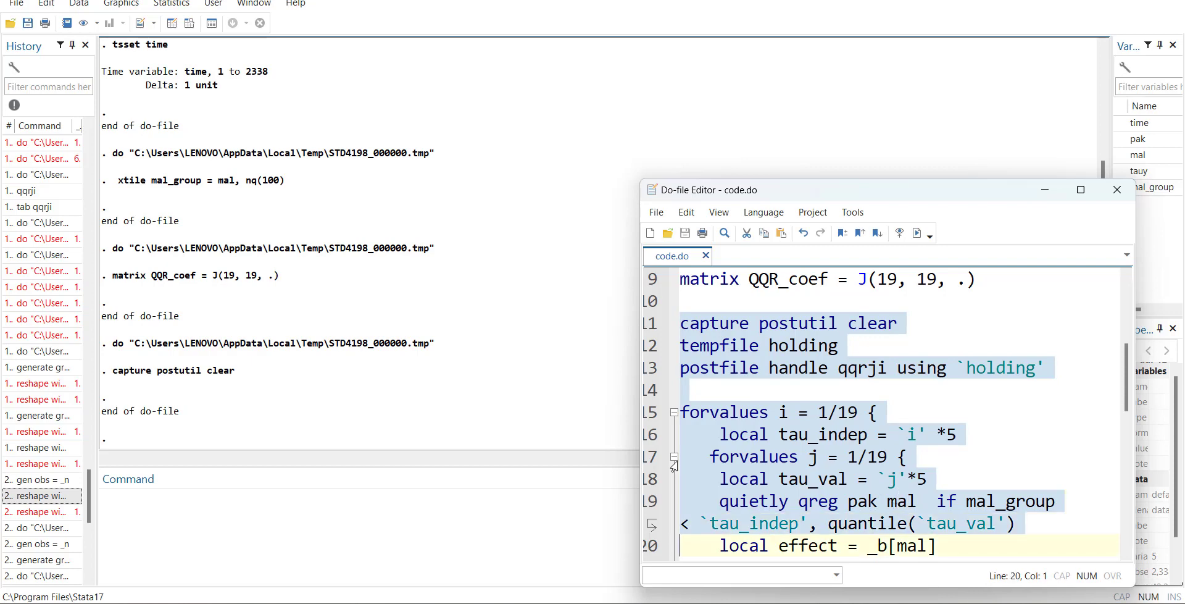
pyautogui.moveTo(639, 459); pyautogui.dragTo(559, 459)
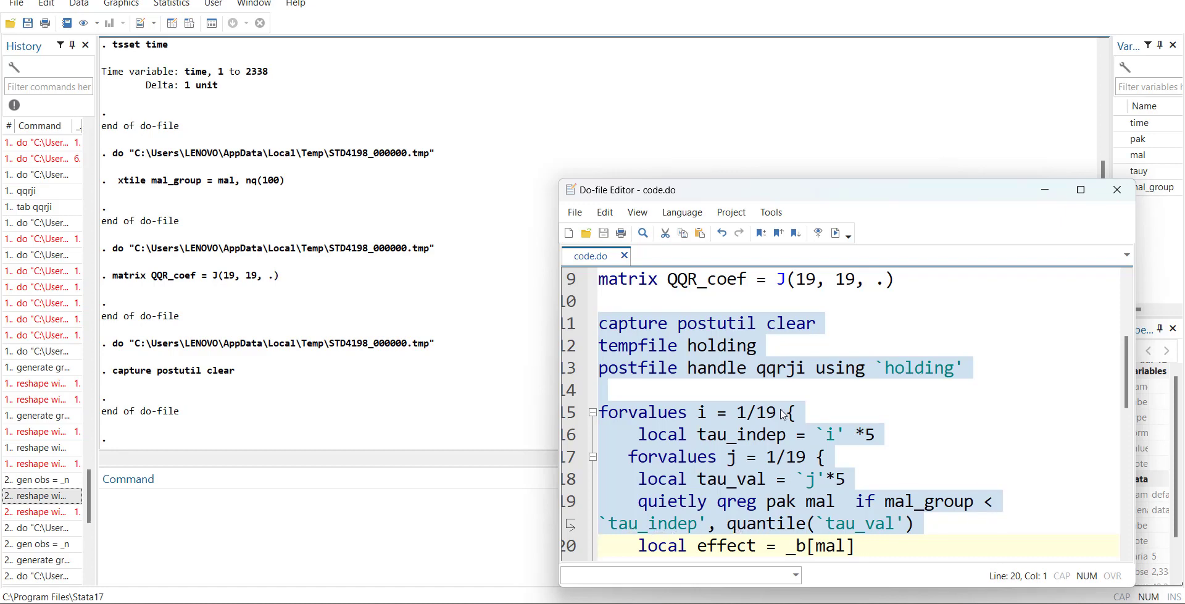
pyautogui.scroll(-2, 849, 479)
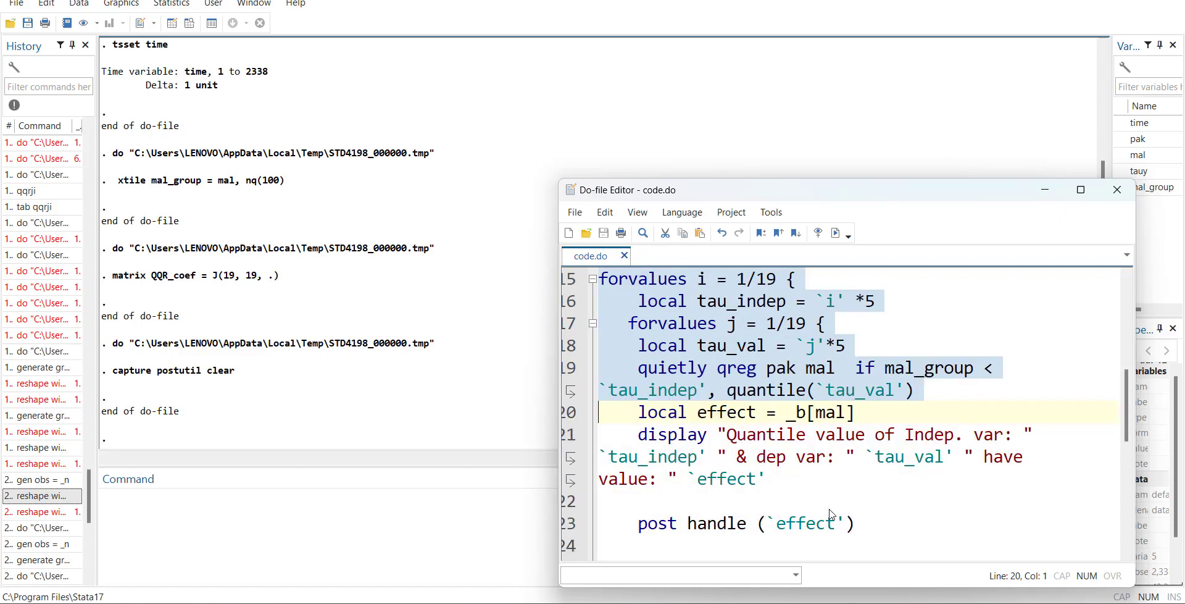
pyautogui.hotkey('shift', 'Down')
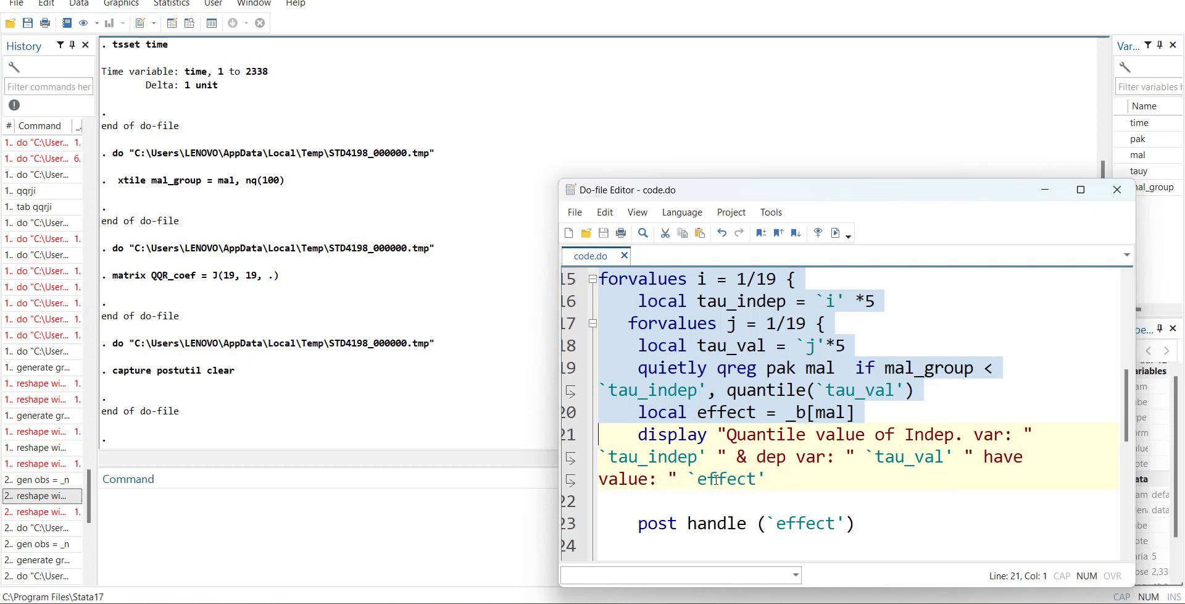
pyautogui.scroll(-1, 662, 533)
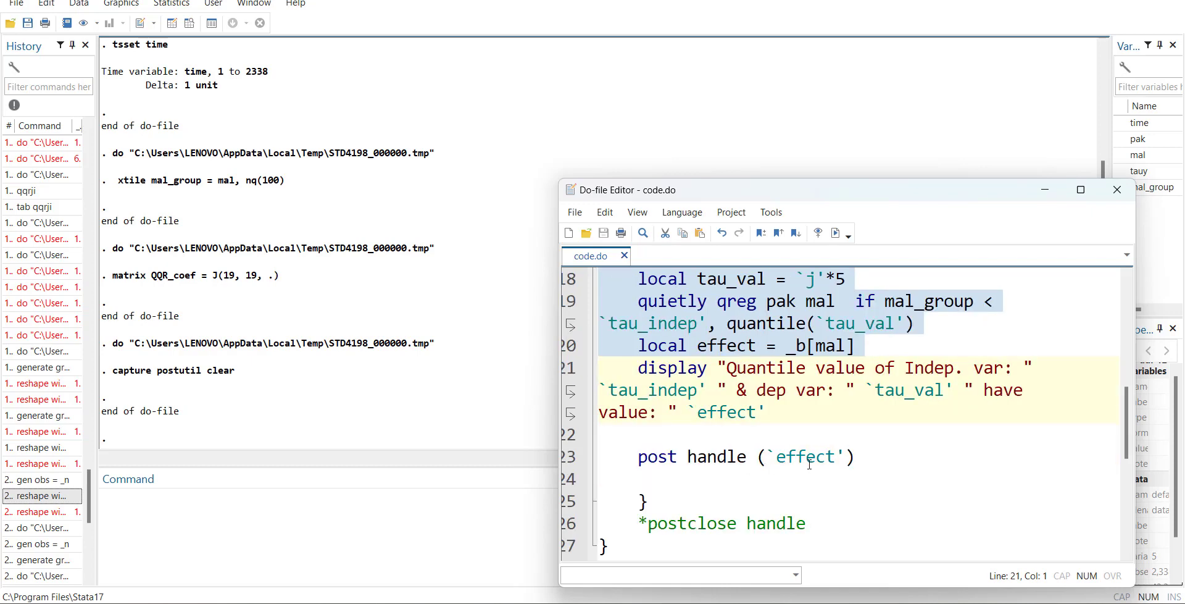
pyautogui.scroll(-2, 667, 521)
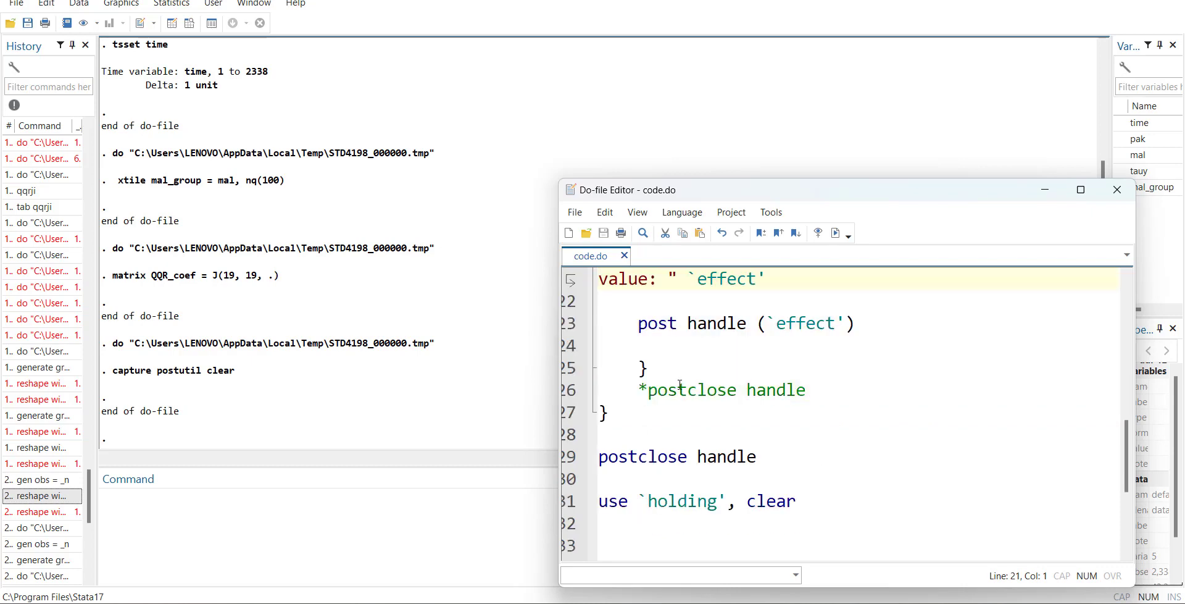
pyautogui.hotkey('shift', 'Down')
pyautogui.hotkey('shift', 'Down')
pyautogui.hotkey('shift', 'Down')
pyautogui.hotkey('shift', 'Down')
pyautogui.hotkey('shift', 'Down')
pyautogui.hotkey('shift', 'Down')
pyautogui.hotkey('shift', 'Down')
pyautogui.hotkey('shift', 'Down')
pyautogui.hotkey('shift', 'Down')
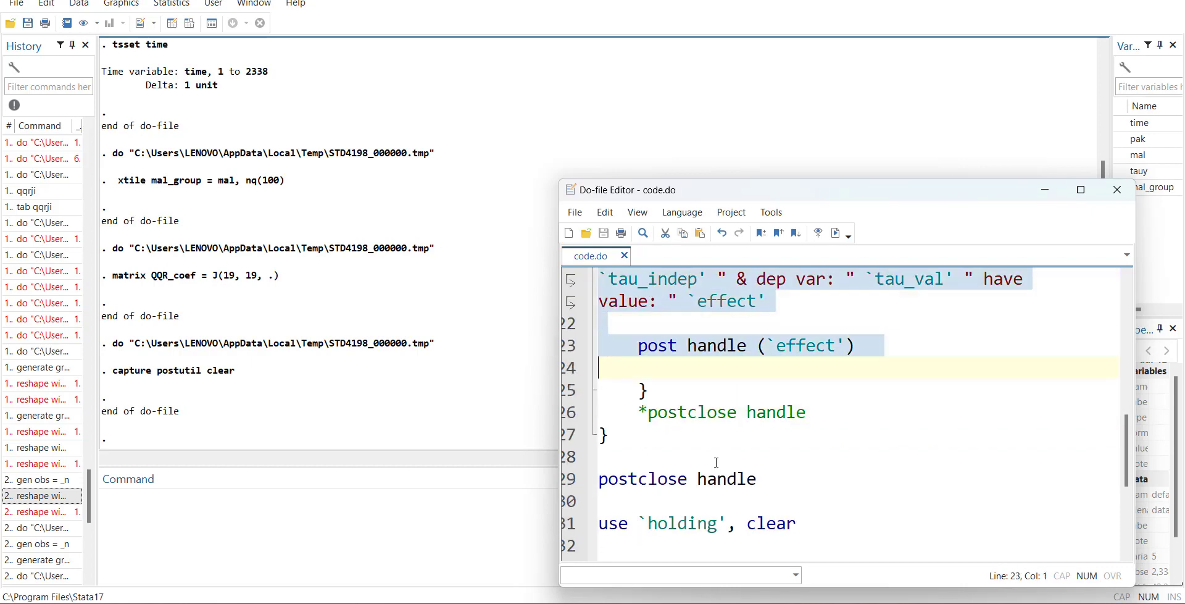
pyautogui.hotkey('shift', 'Down')
pyautogui.hotkey('shift', 'Down')
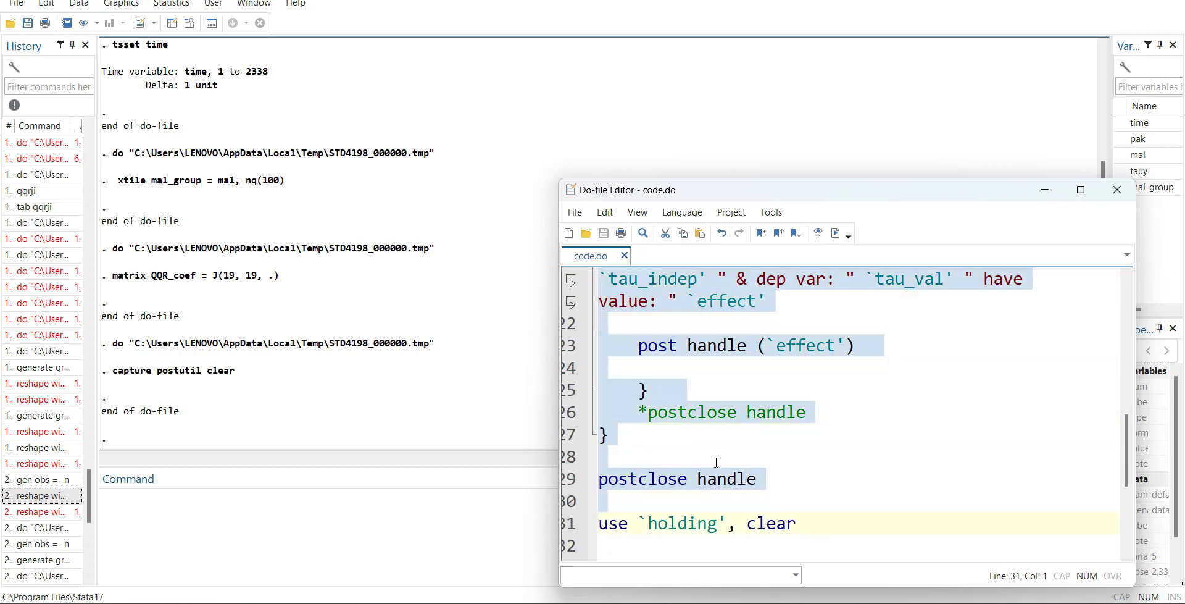
pyautogui.hotkey('shift', 'Down')
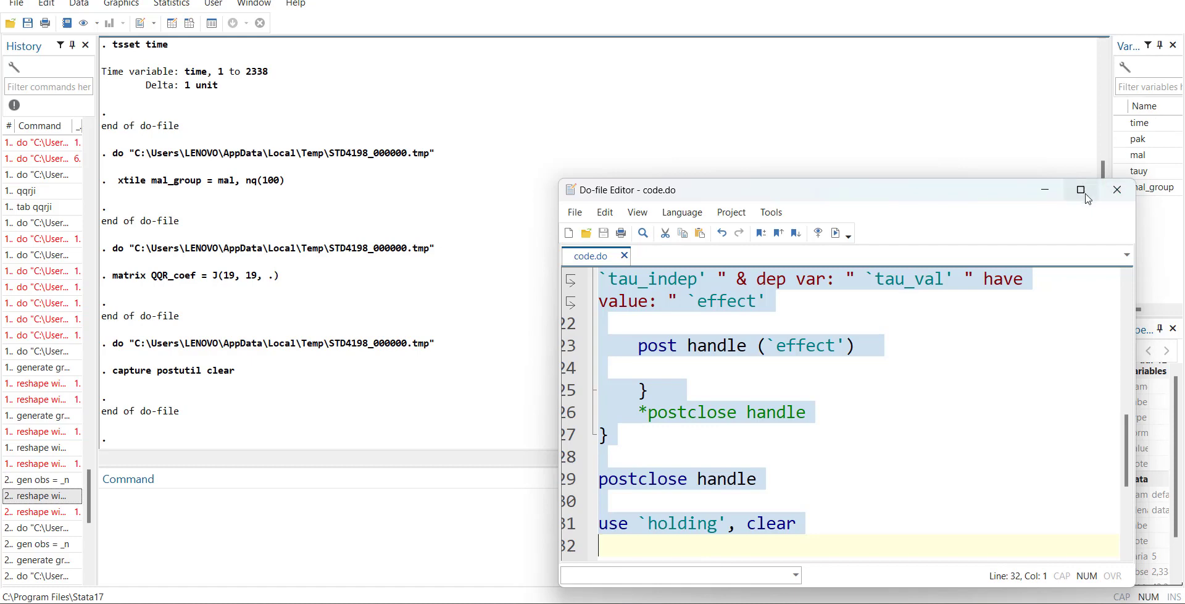
pyautogui.click(835, 233)
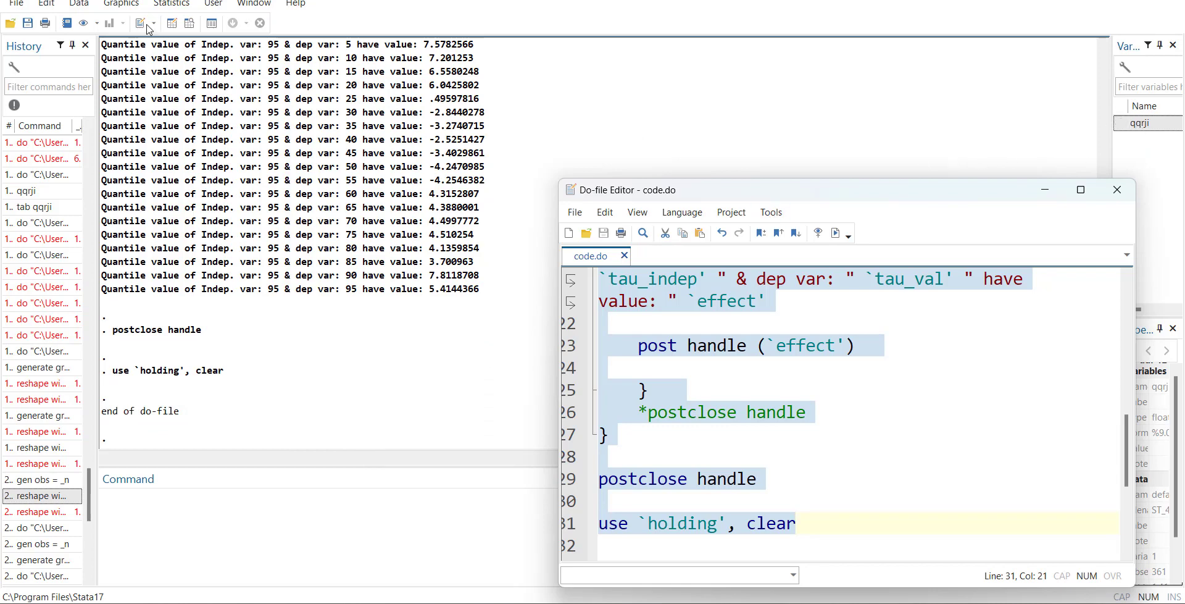
# - Examine the qqrji estimates from the first to the last observation in the Data Editor and return to the main window
pyautogui.click(172, 28)
pyautogui.hotkey('ctrl', '8')
pyautogui.click(104, 270)
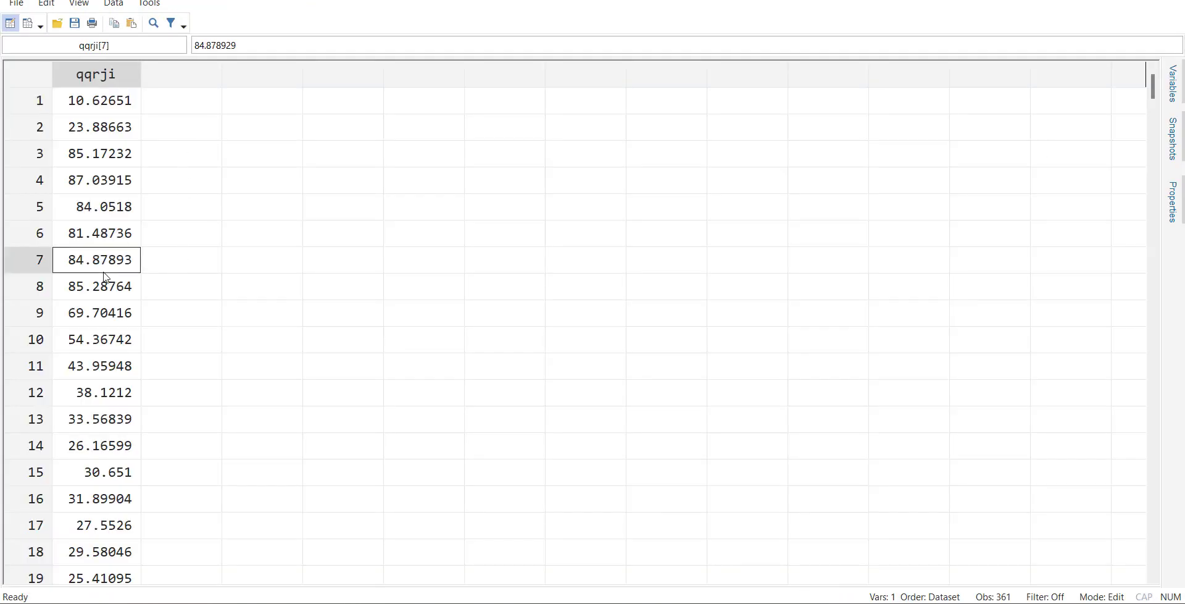
pyautogui.hotkey('ctrl', 'Down')
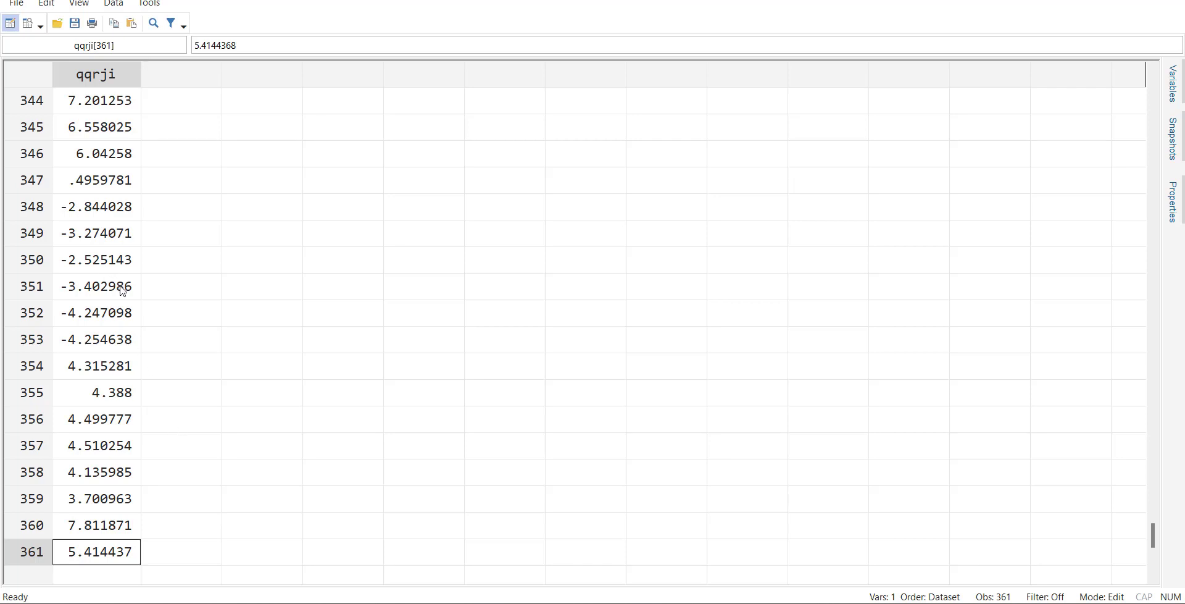
pyautogui.scroll(20, 297, 167)
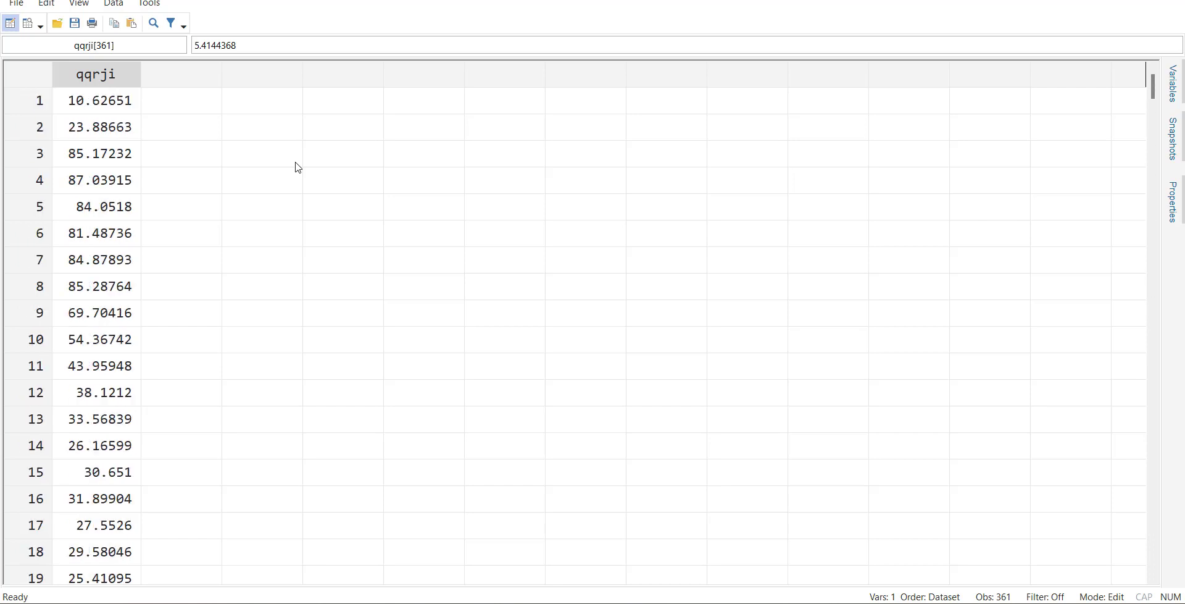
pyautogui.hotkey('alt', 'Tab')
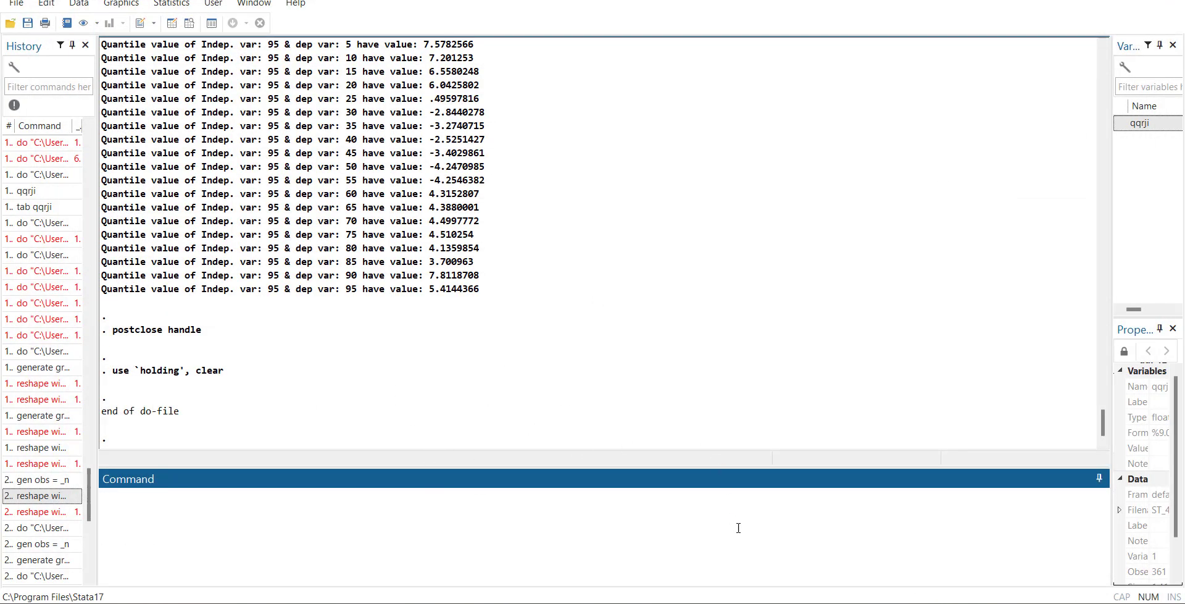
# - Run only the do-file line generate PercentileY = ceil(_n / 19) *5
pyautogui.moveTo(738, 603)
pyautogui.click(797, 544)
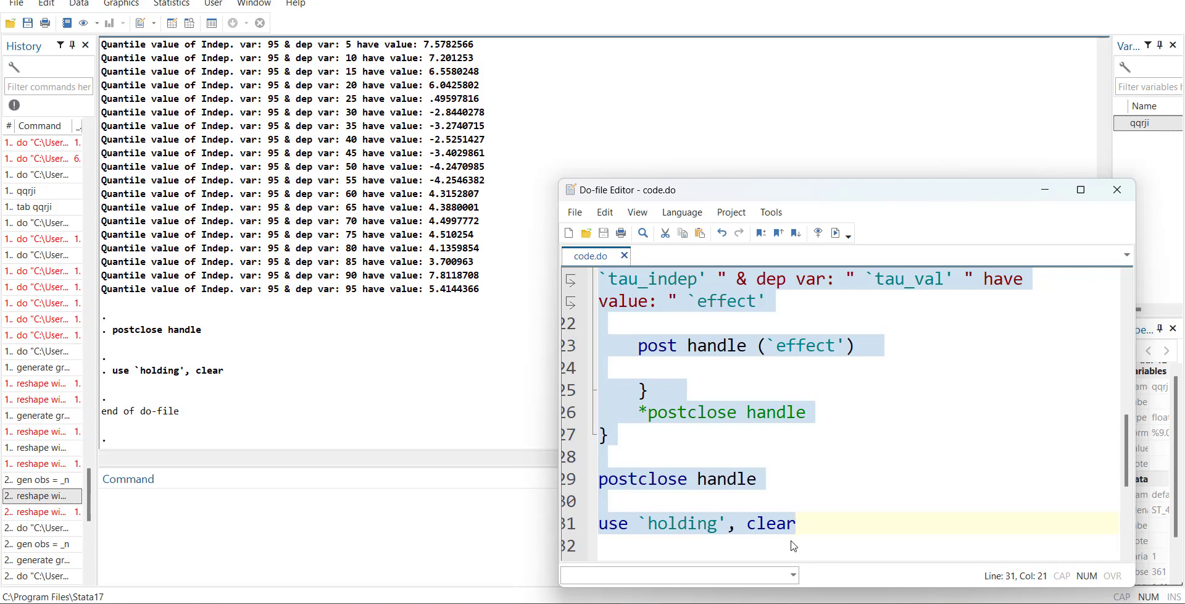
pyautogui.scroll(-3, 803, 511)
pyautogui.click(787, 389)
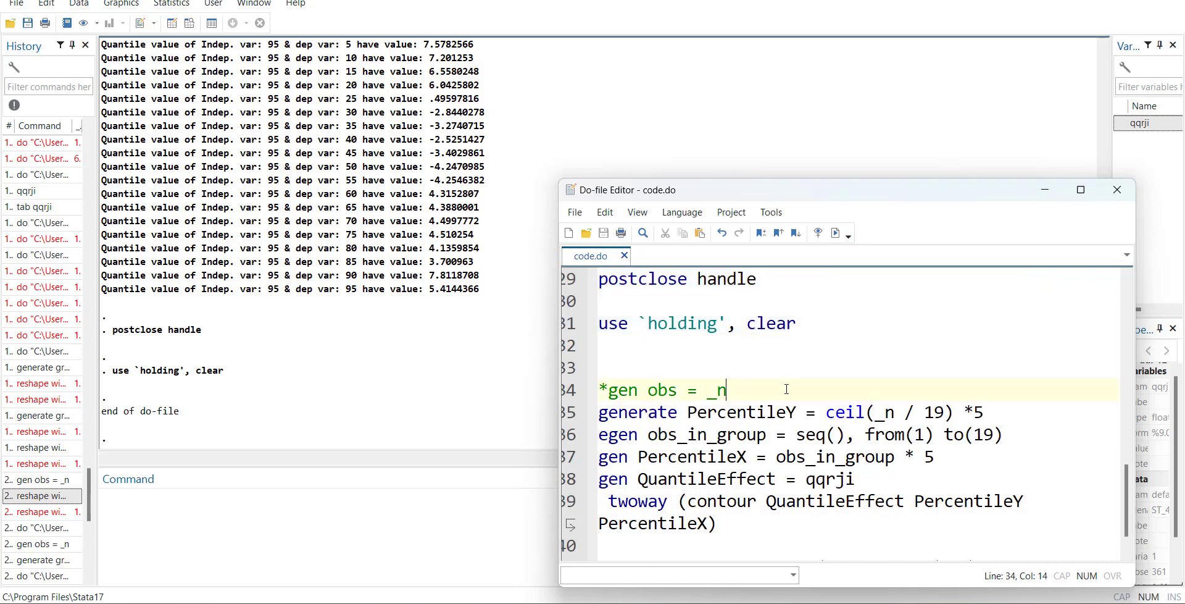
pyautogui.press('Down')
pyautogui.press('Home')
pyautogui.hotkey('shift', 'Down')
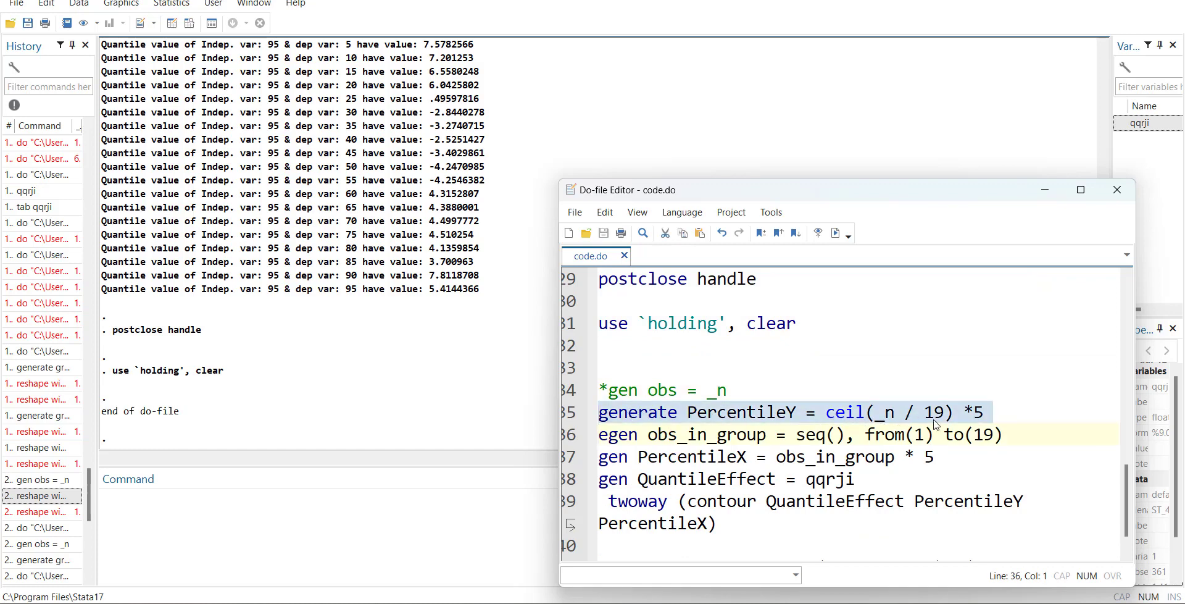
pyautogui.click(835, 232)
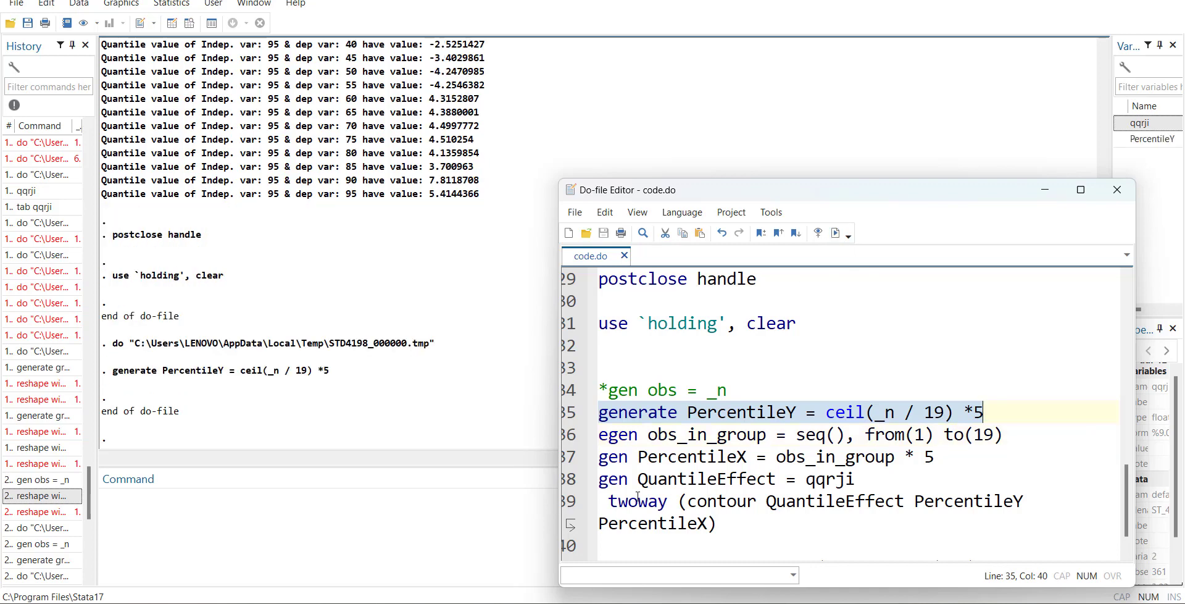
# - Examine how the PercentileY values change across the observations in the Data Editor
pyautogui.click(172, 24)
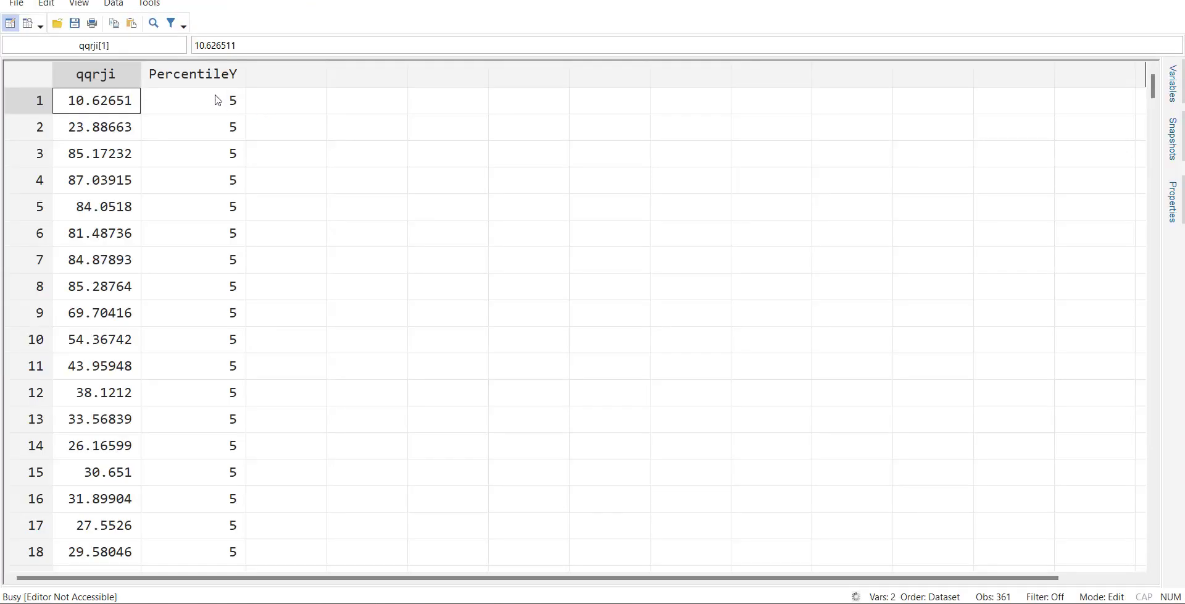
pyautogui.scroll(-20, 223, 271)
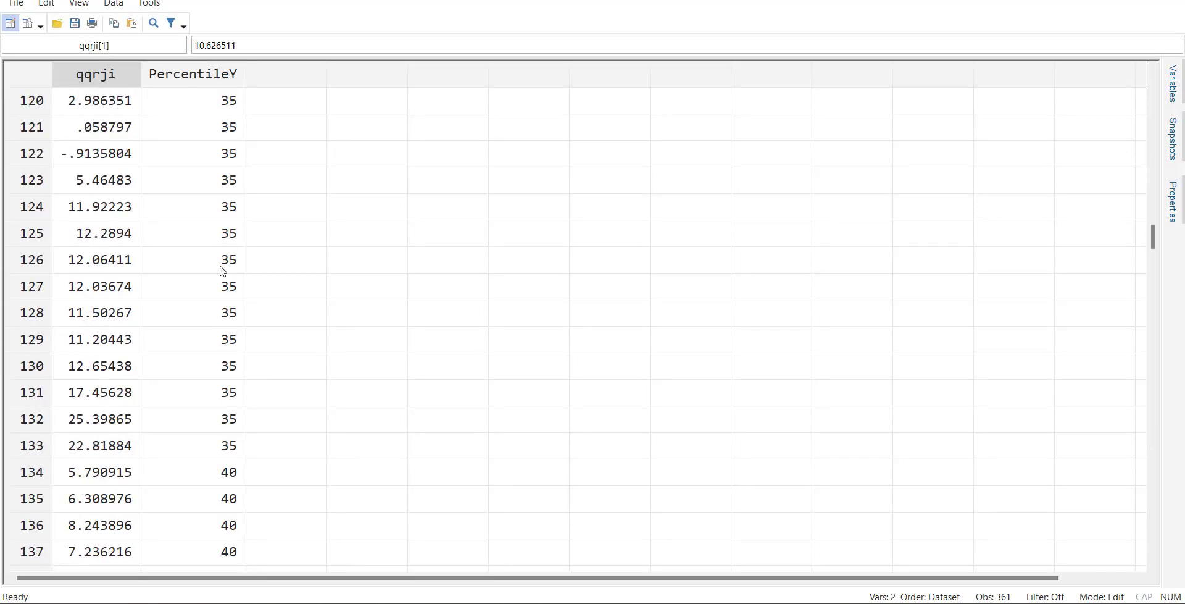
pyautogui.scroll(20, 222, 270)
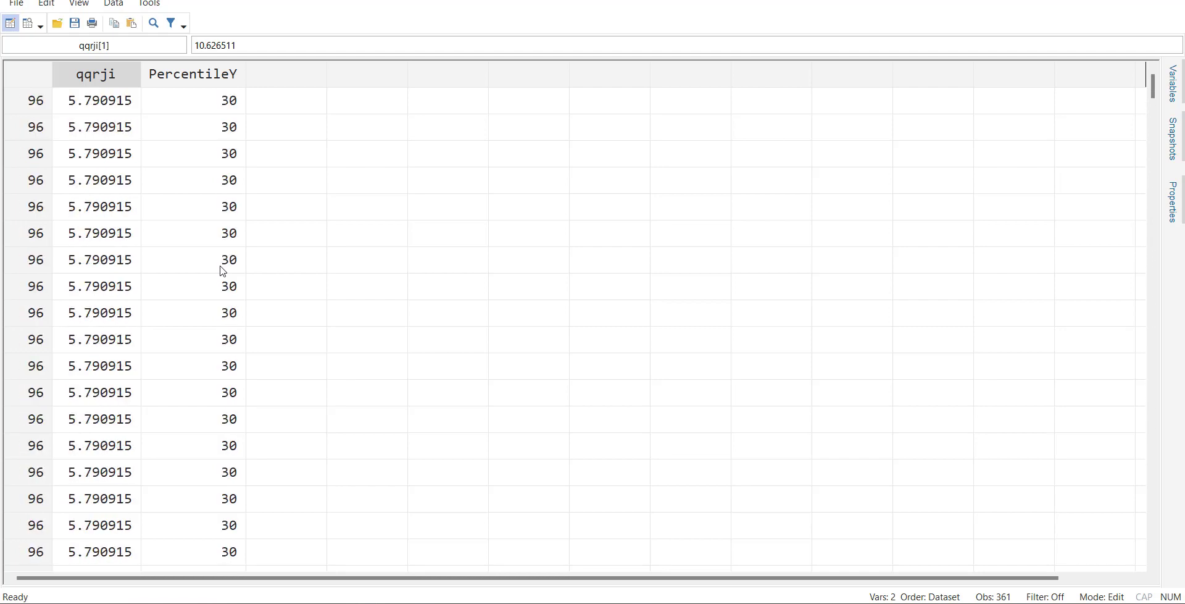
pyautogui.scroll(-20, 223, 270)
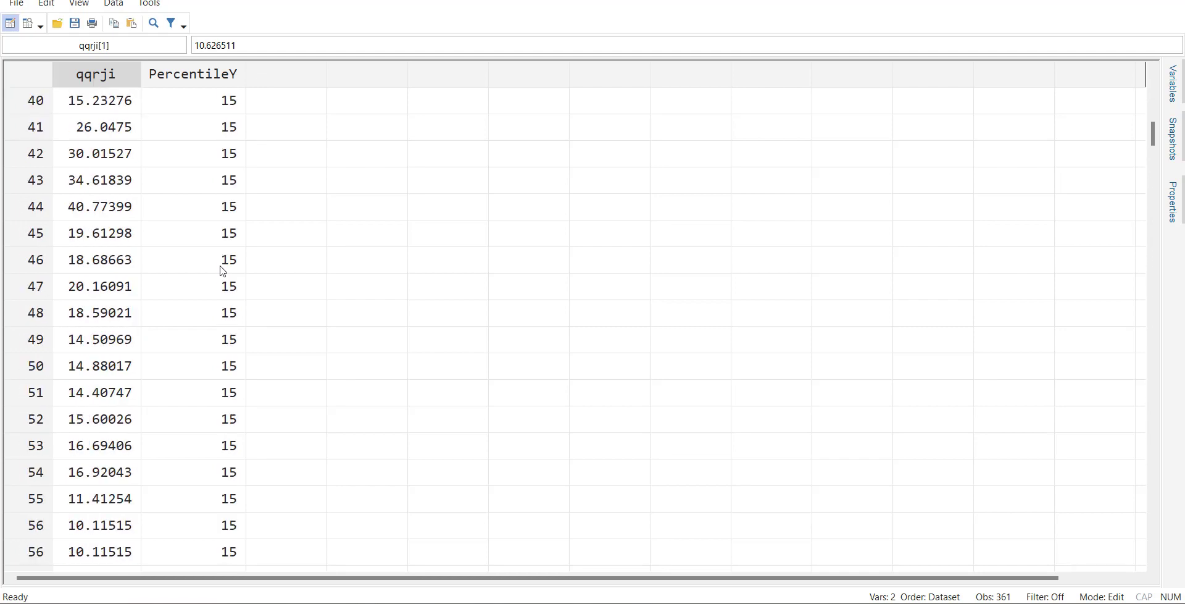
pyautogui.scroll(-20, 223, 271)
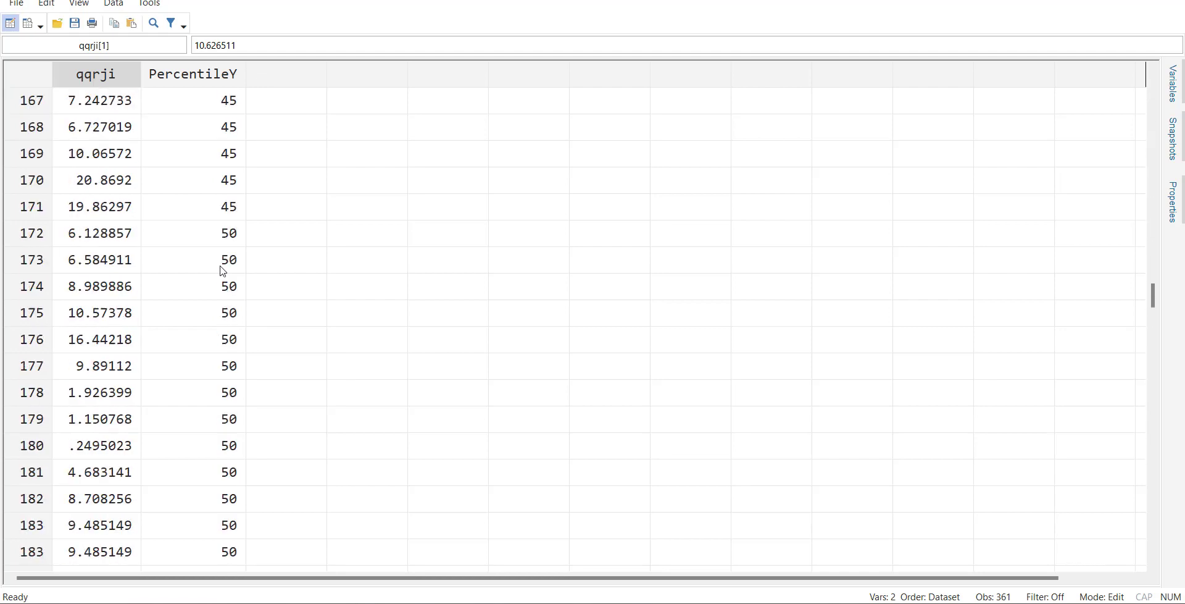
pyautogui.scroll(-11, 233, 342)
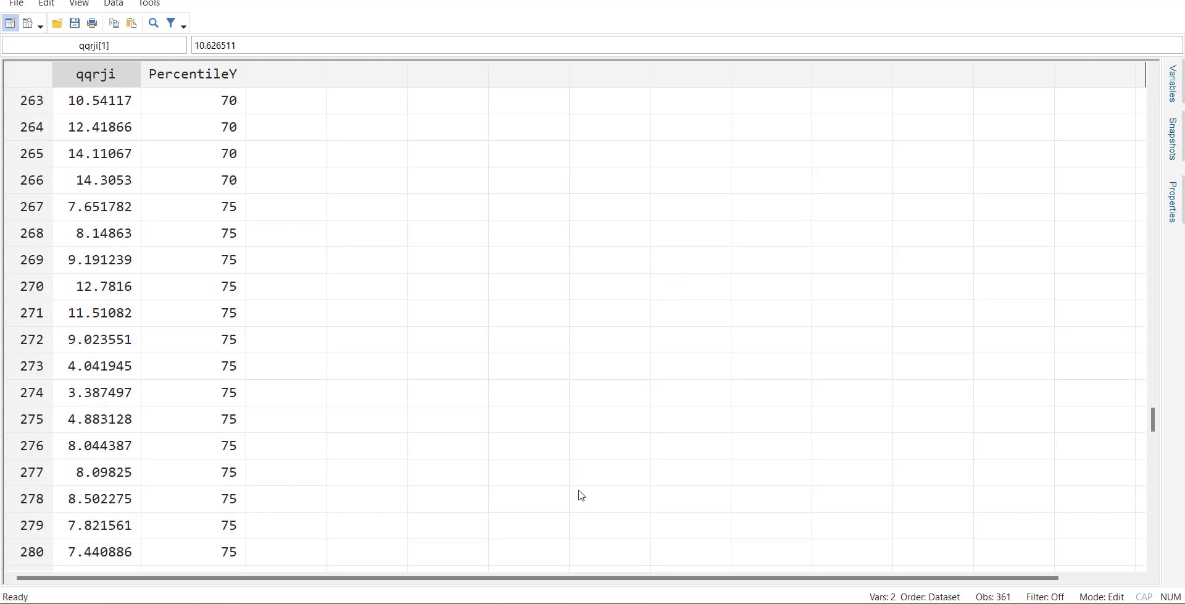
# - In the do-file, change the variable name in the ceil(_n / 19) *5 line to PercentileX and select that whole line
pyautogui.moveTo(769, 585)
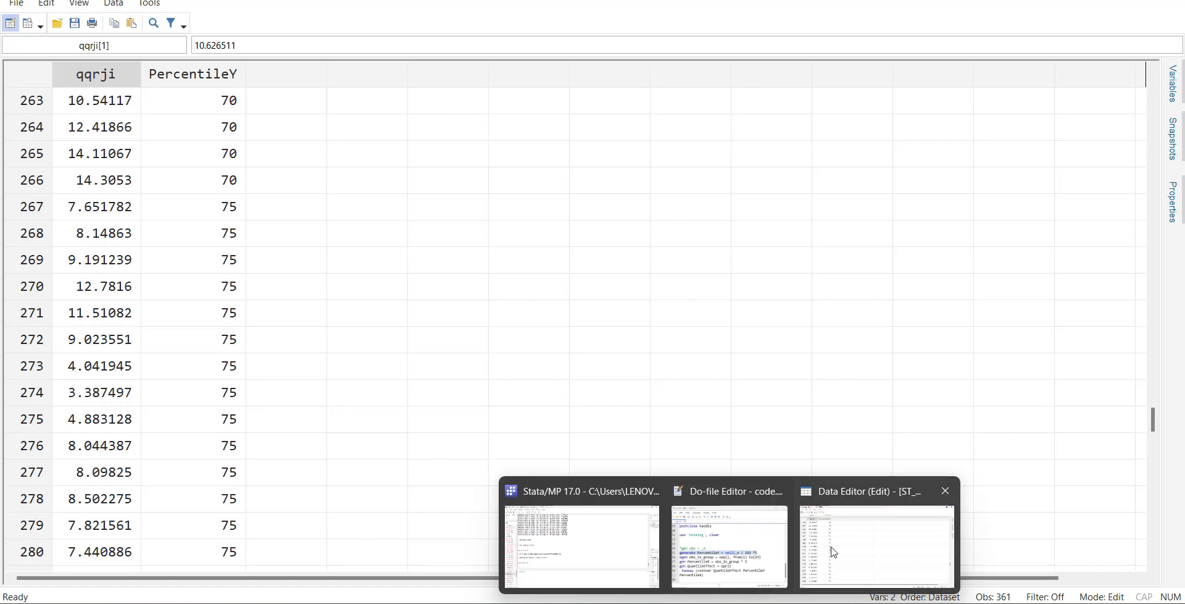
pyautogui.moveTo(696, 602)
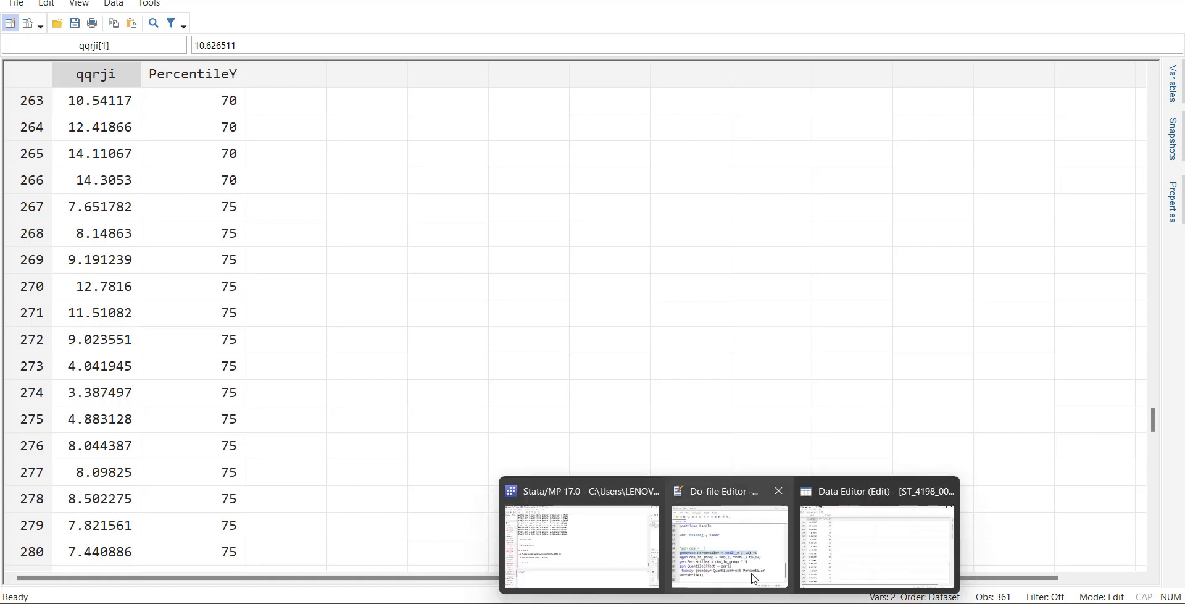
pyautogui.click(741, 561)
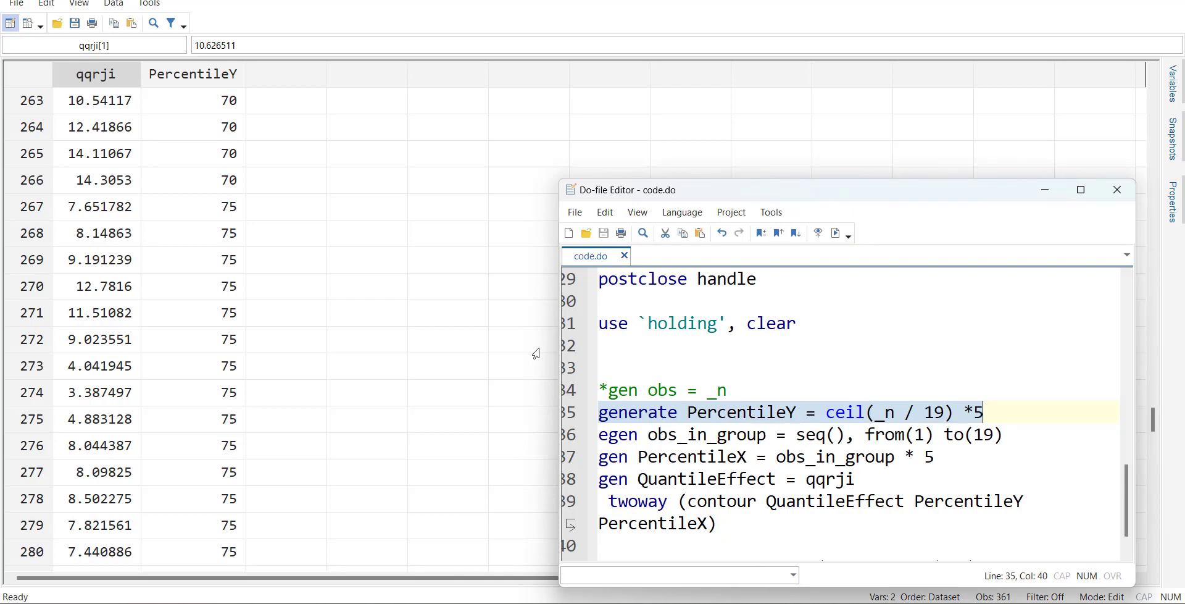
pyautogui.click(805, 412)
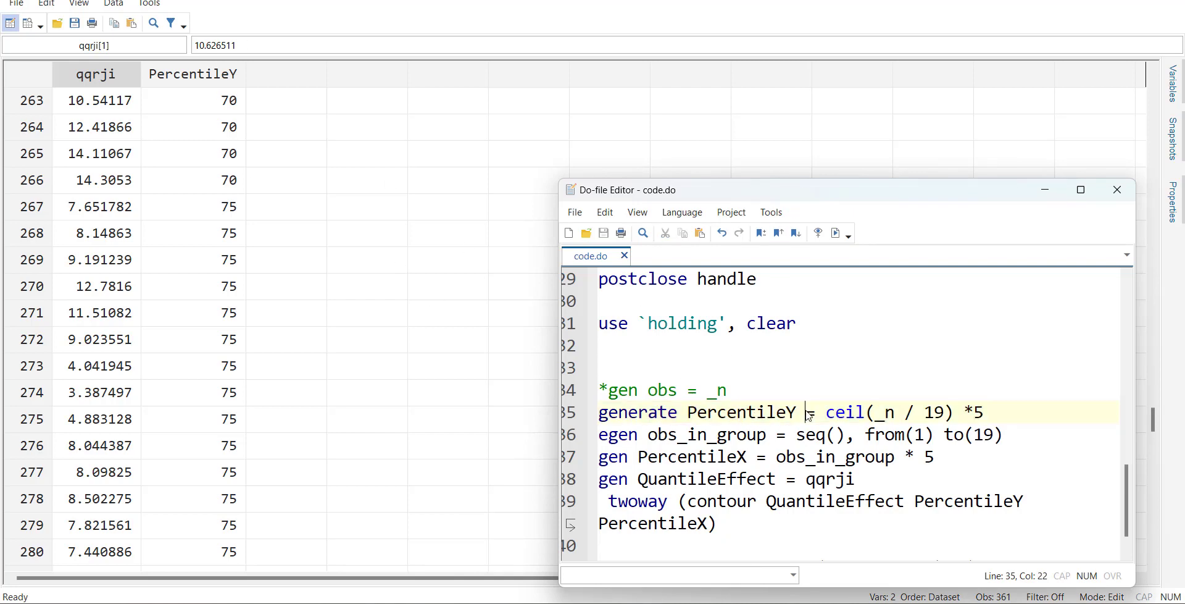
pyautogui.hotkey('shift', 'Left')
pyautogui.write('X')
pyautogui.click(571, 412)
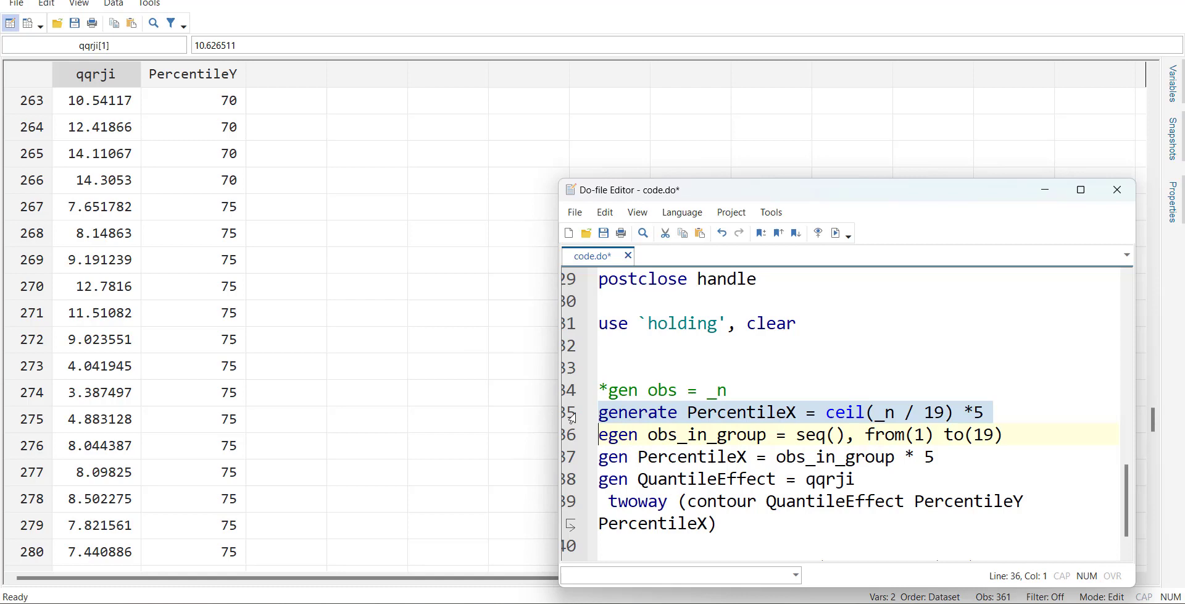
# - Run the selected generate PercentileX line and drop the PercentileY variable from the dataset
pyautogui.click(837, 233)
pyautogui.hotkey('alt', 'Tab')
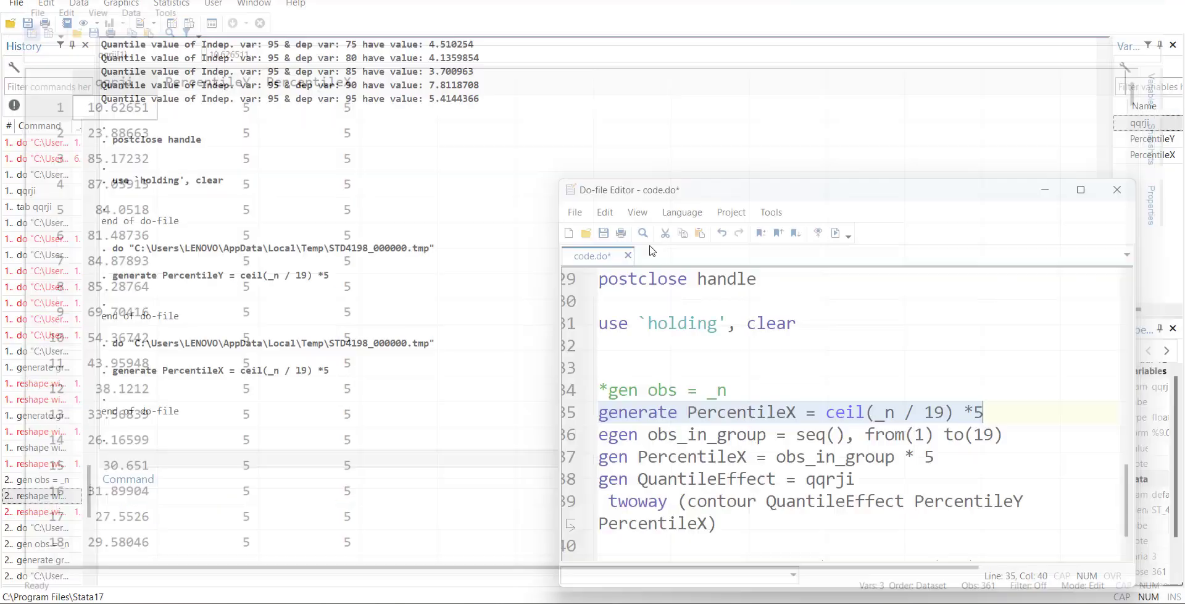
pyautogui.moveTo(968, 198); pyautogui.dragTo(678, 181)
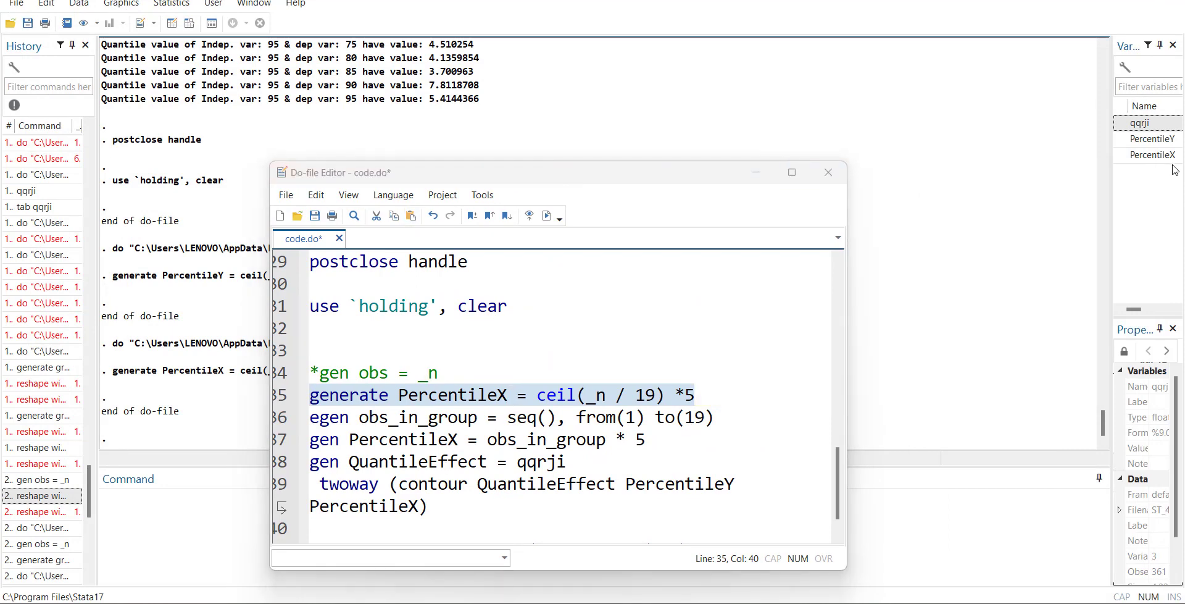
pyautogui.rightClick(1149, 140)
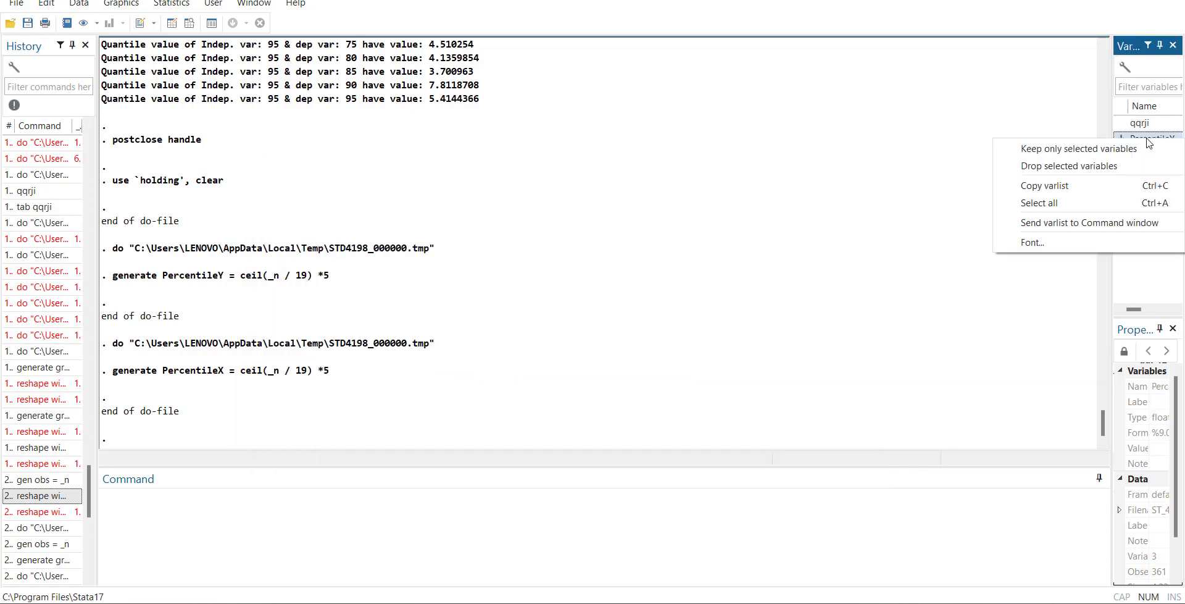
pyautogui.click(1059, 166)
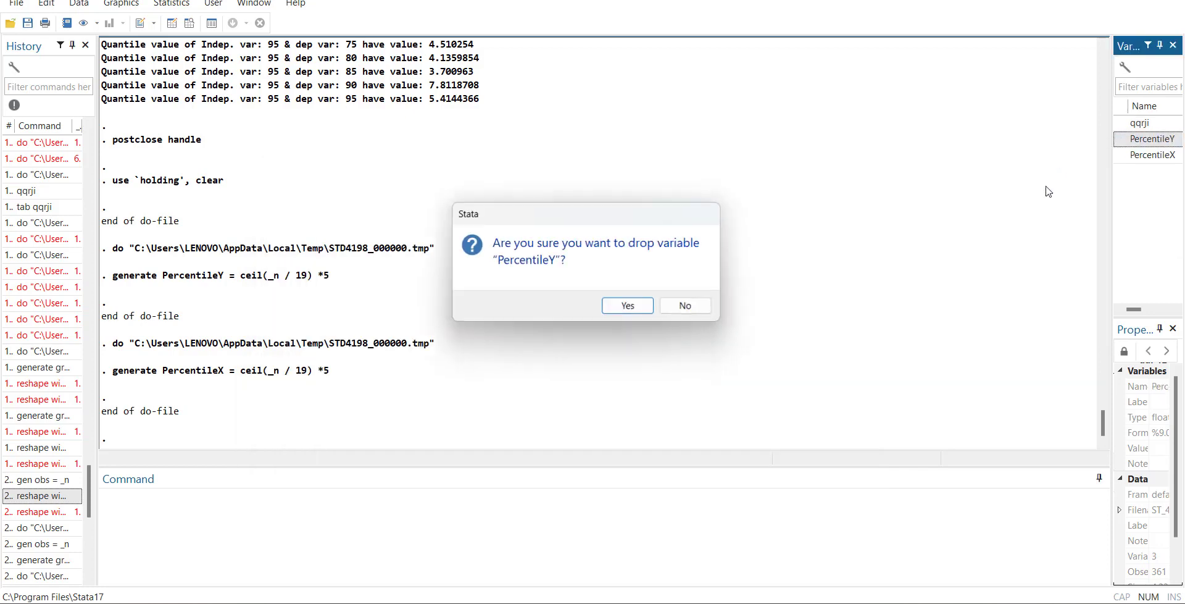
pyautogui.click(627, 305)
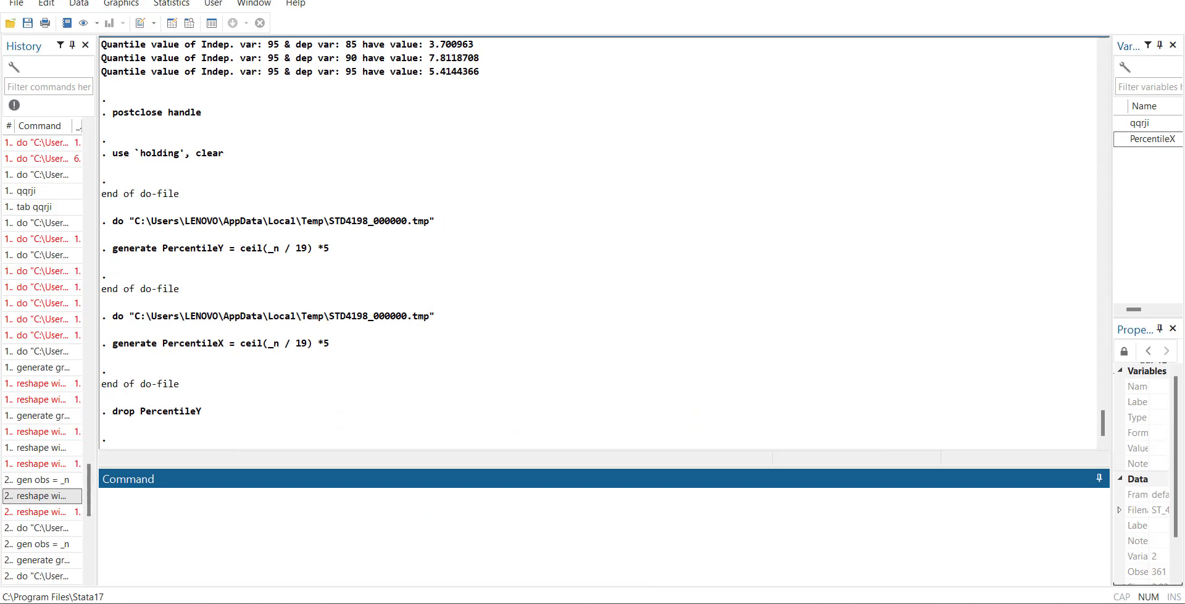
# - In the do-file, rename the variable in the gen line with obs_in_group * 5 to PercentileY
pyautogui.click(798, 559)
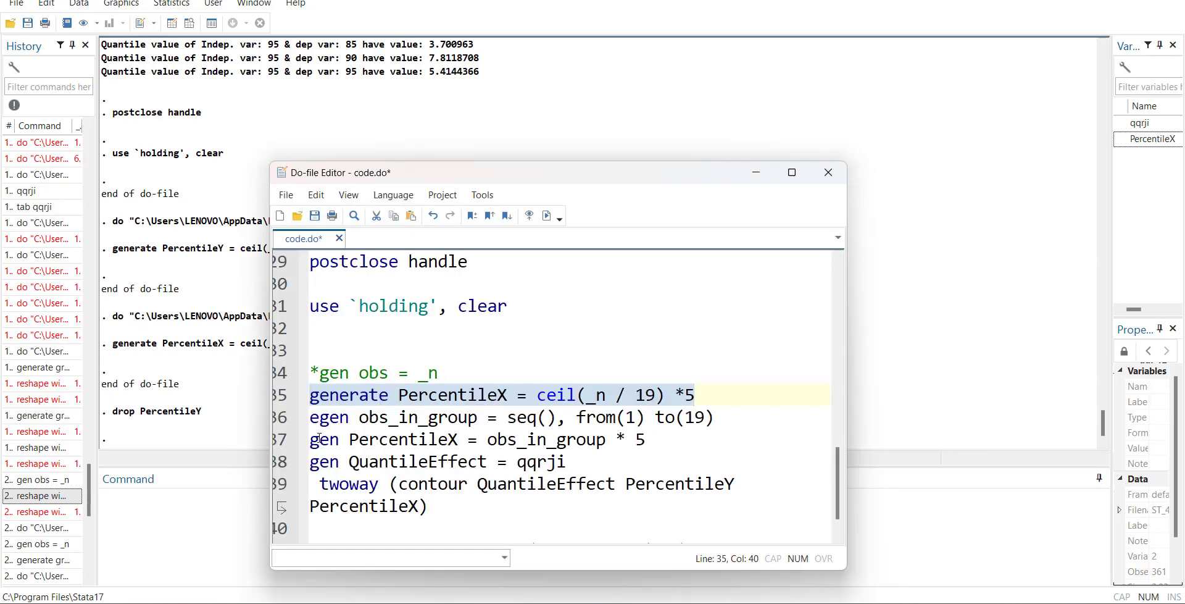
pyautogui.click(283, 425)
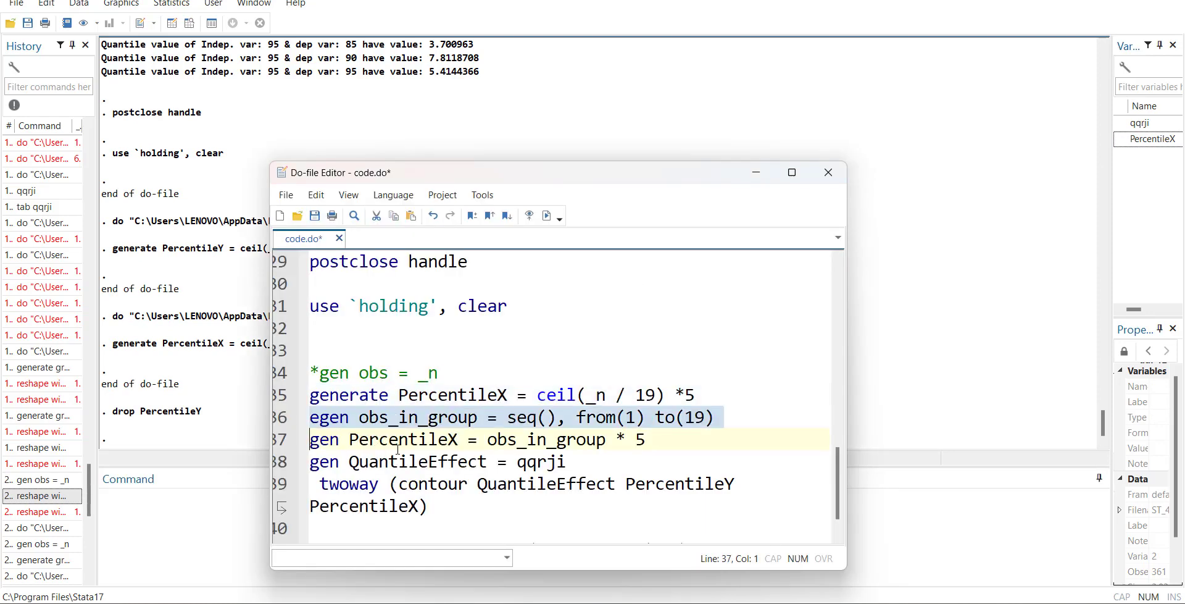
pyautogui.click(458, 440)
pyautogui.moveTo(457, 439); pyautogui.dragTo(447, 440)
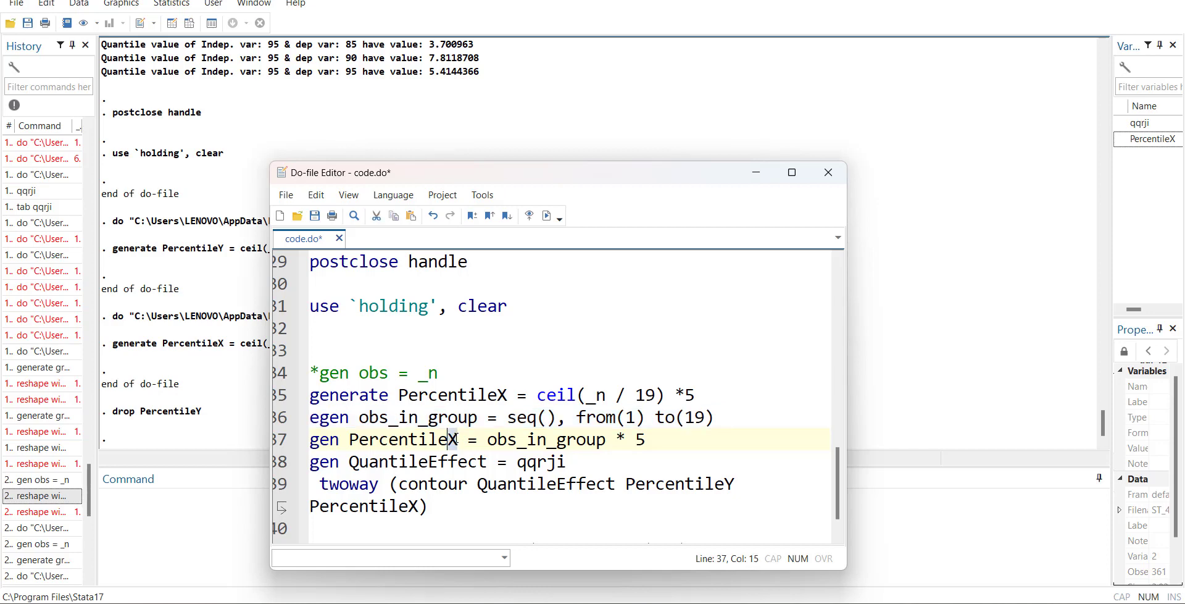
pyautogui.write('Y')
# - Run only the three do-file lines that create obs_in_group, PercentileY and QuantileEffect
pyautogui.click(284, 417)
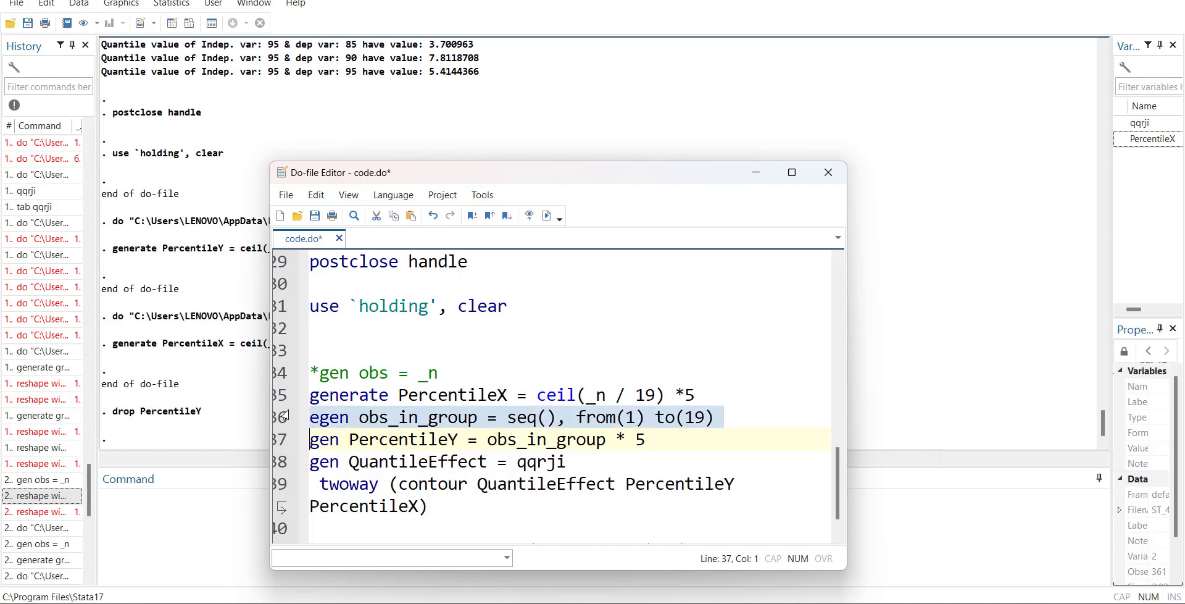
pyautogui.press('Left')
pyautogui.click(328, 415)
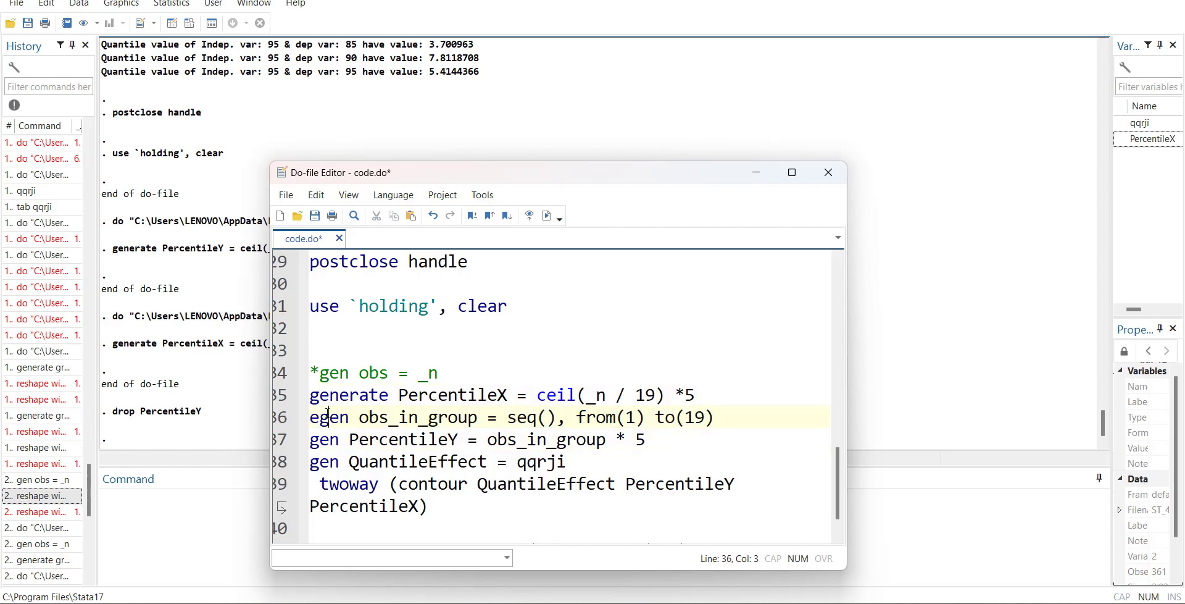
pyautogui.hotkey('shift', 'Down')
pyautogui.hotkey('shift', 'Down')
pyautogui.hotkey('shift', 'Down')
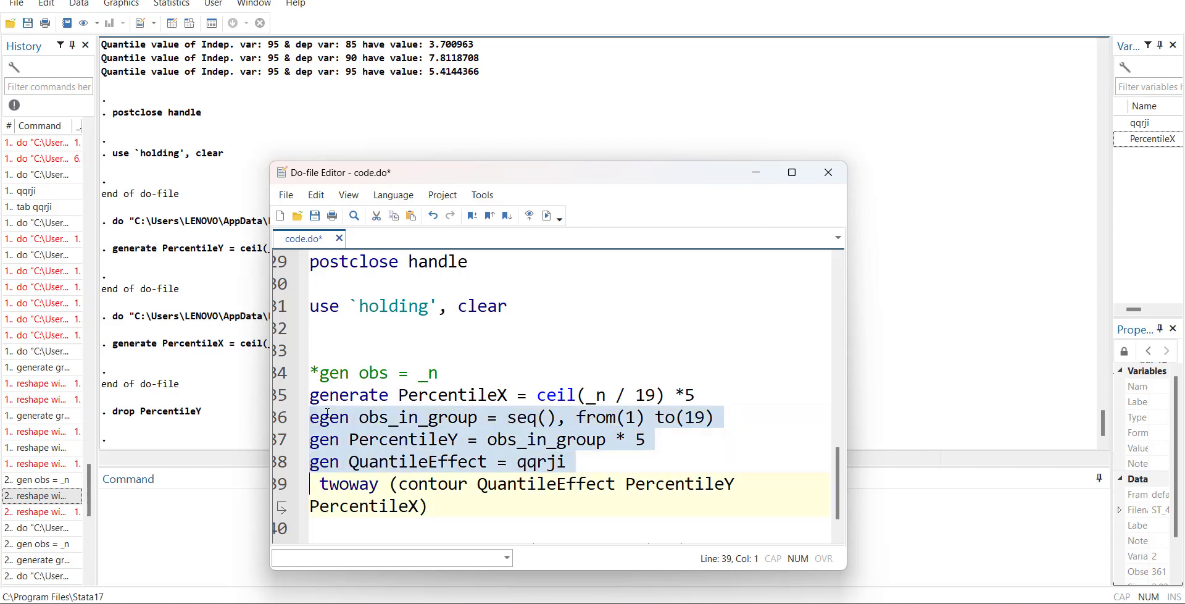
pyautogui.click(547, 219)
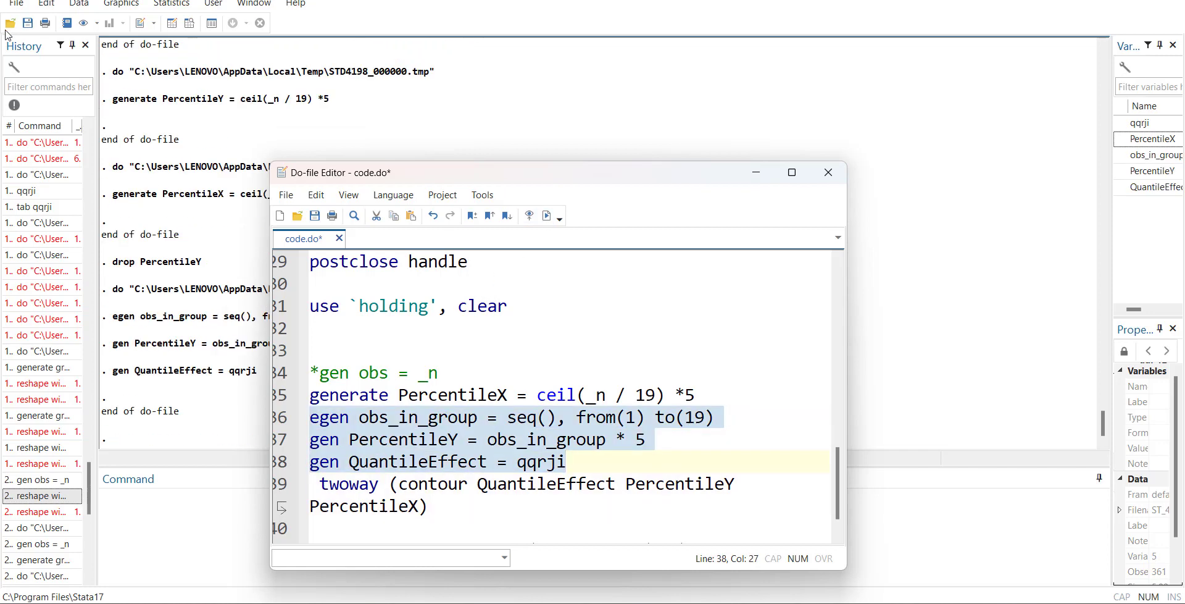
# - Examine how PercentileX, obs_in_group, PercentileY and QuantileEffect line up from the first to the last observation in the Data Editor
pyautogui.click(173, 23)
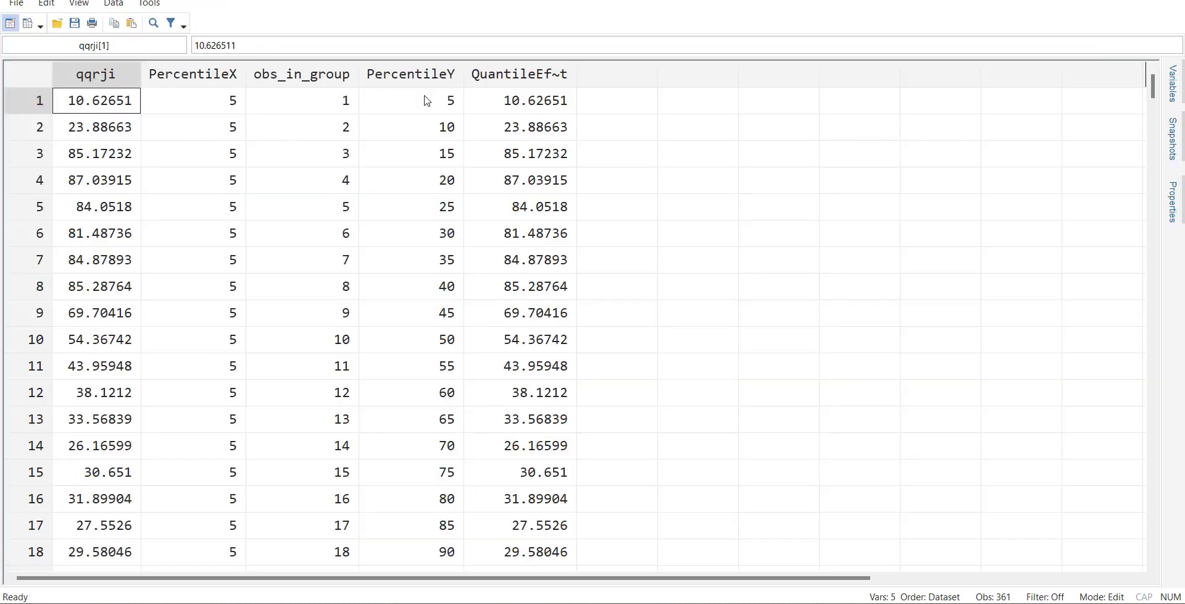
pyautogui.scroll(-8, 409, 244)
pyautogui.scroll(8, 410, 245)
pyautogui.scroll(-8, 415, 354)
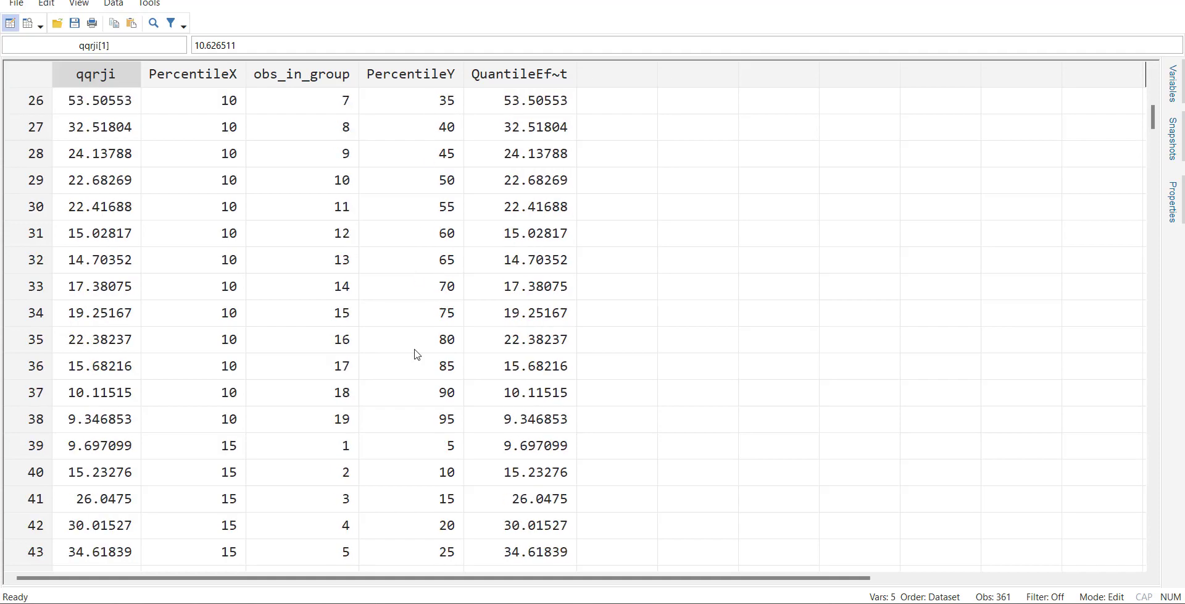
pyautogui.scroll(8, 415, 354)
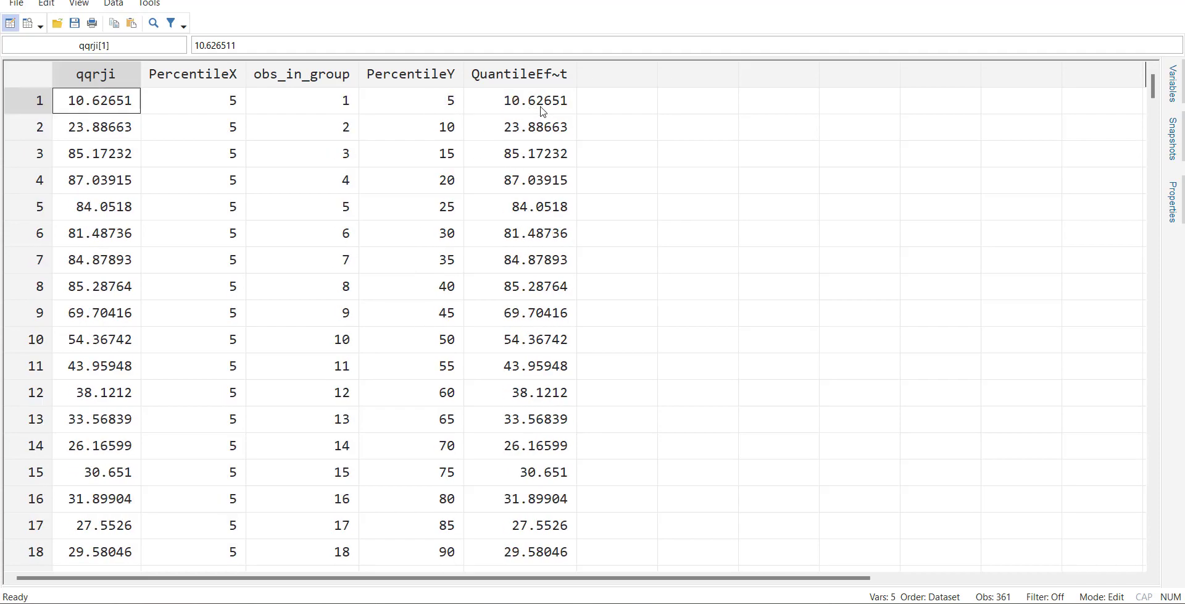
pyautogui.scroll(-20, 423, 498)
pyautogui.scroll(-20, 425, 500)
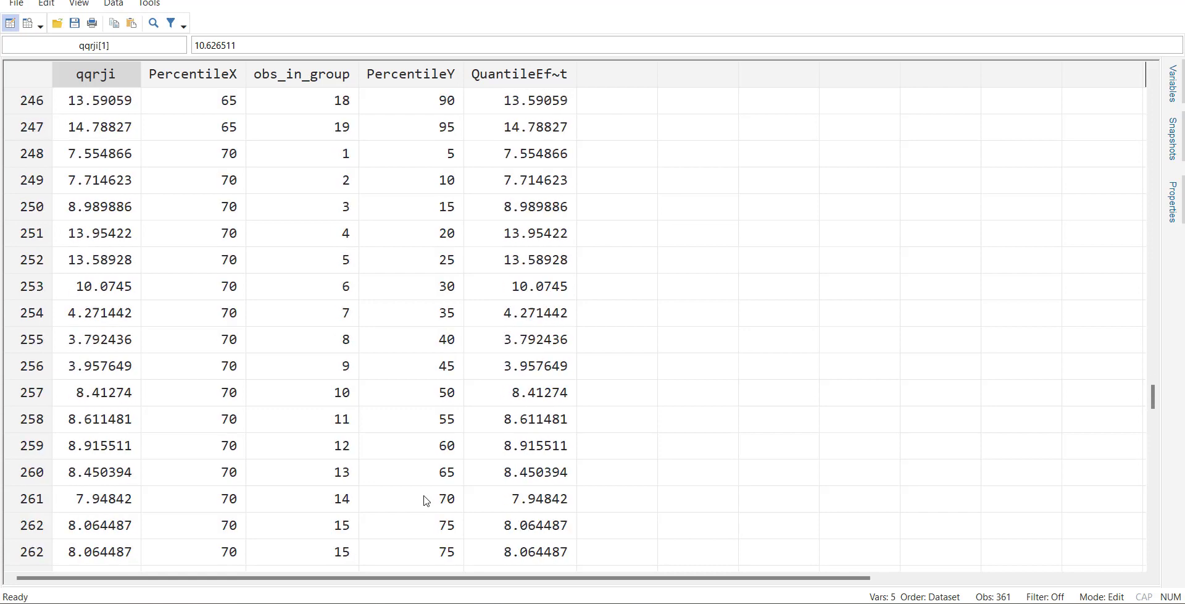
pyautogui.scroll(20, 426, 500)
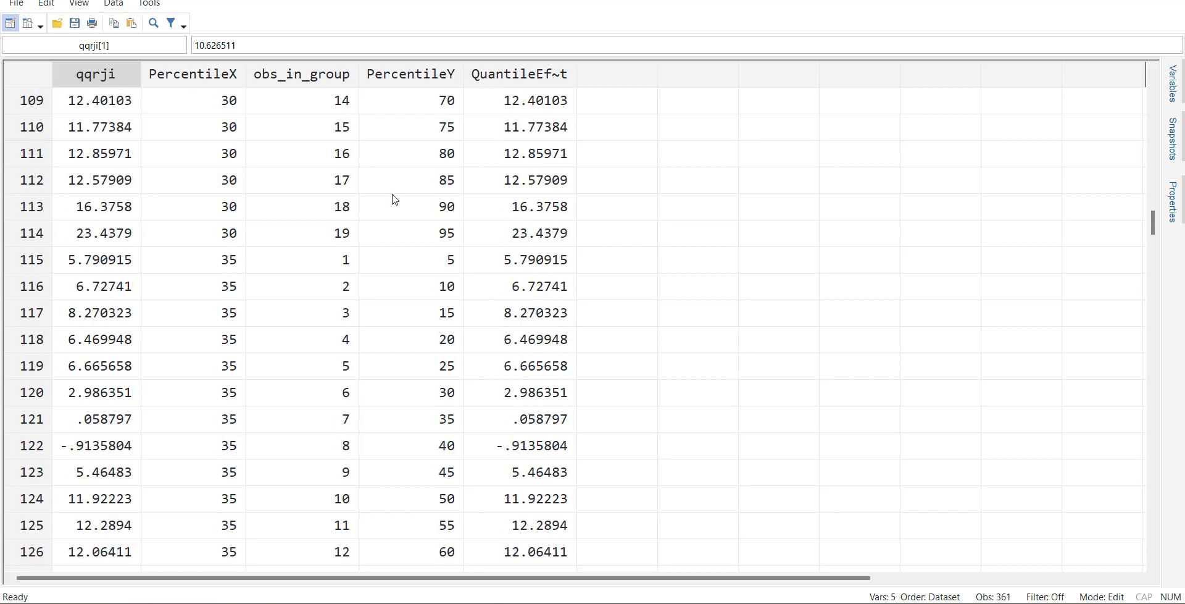
pyautogui.scroll(12, 405, 264)
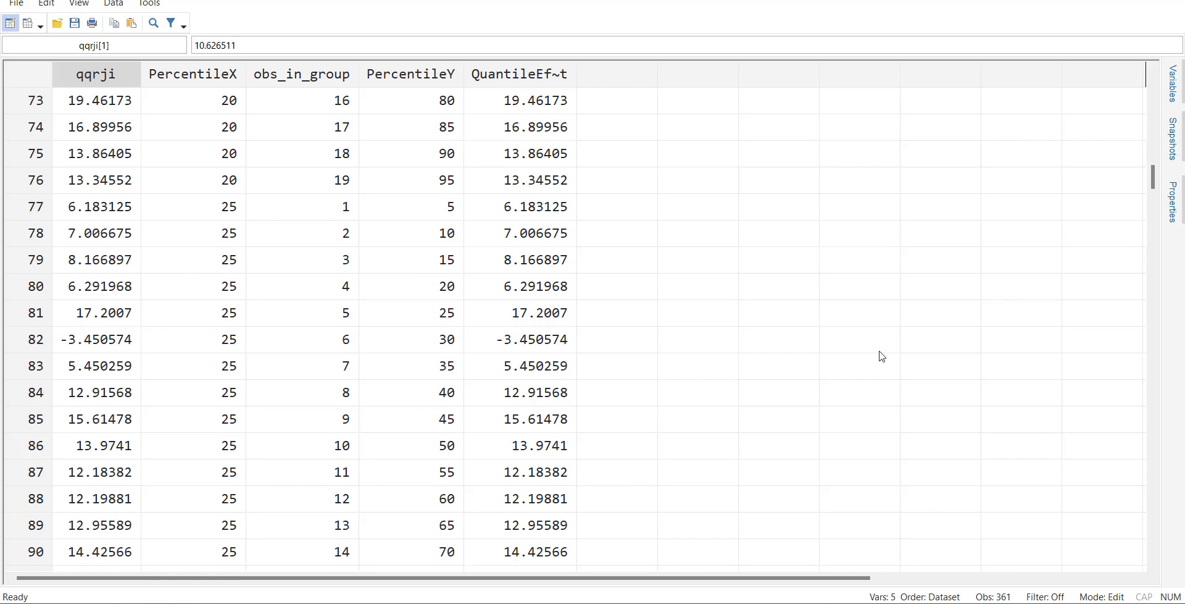
pyautogui.scroll(20, 883, 356)
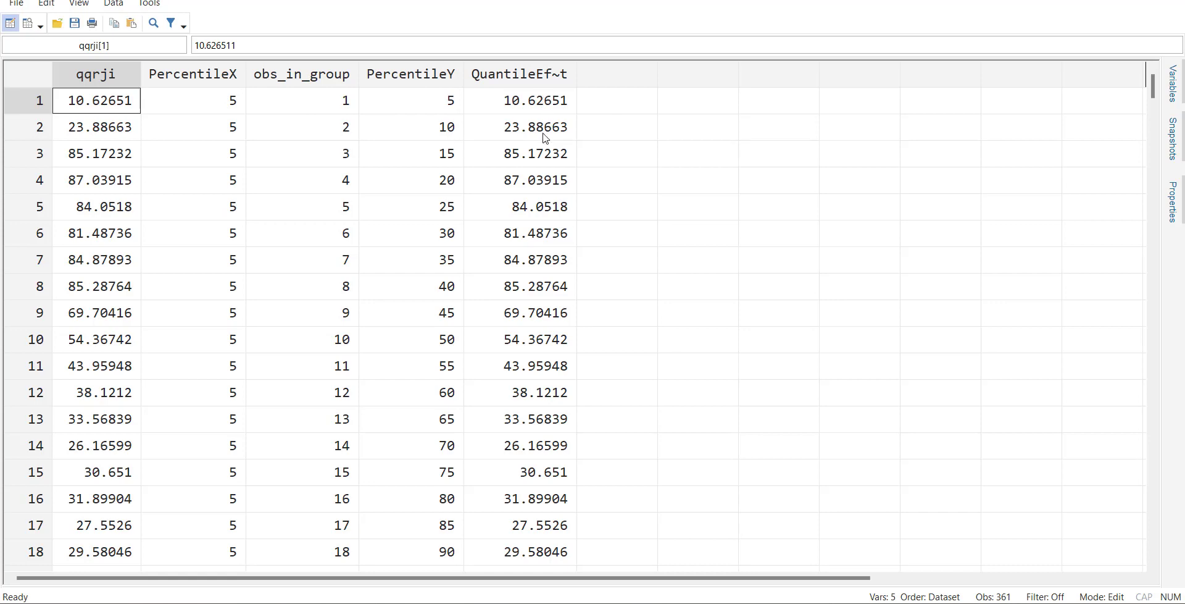
pyautogui.scroll(-20, 501, 310)
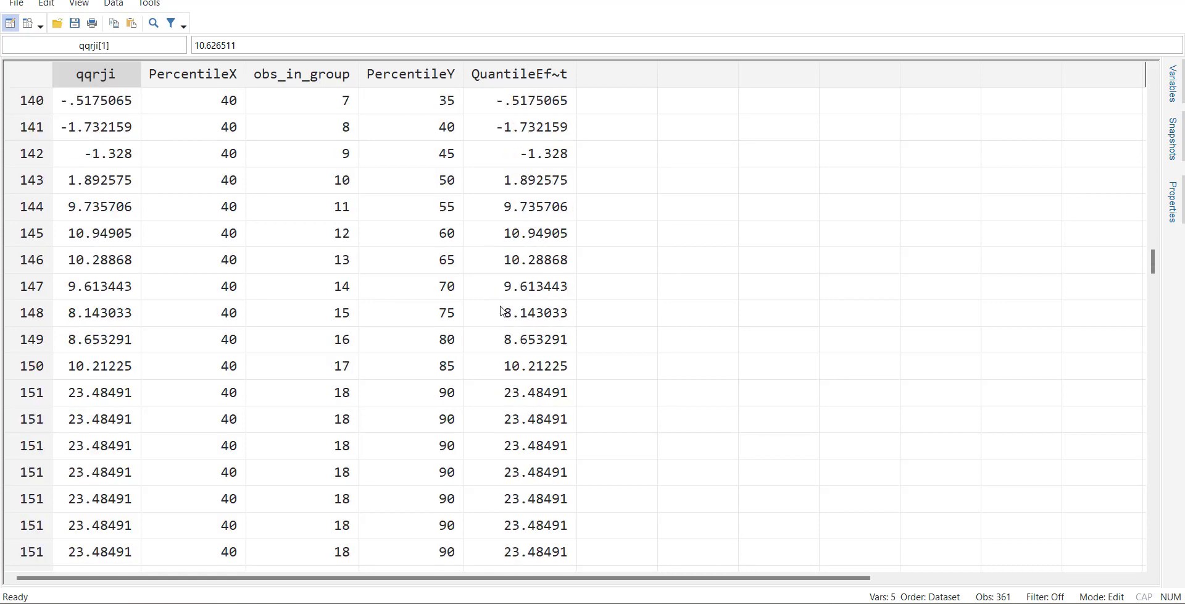
pyautogui.scroll(-20, 501, 310)
pyautogui.scroll(5, 193, 233)
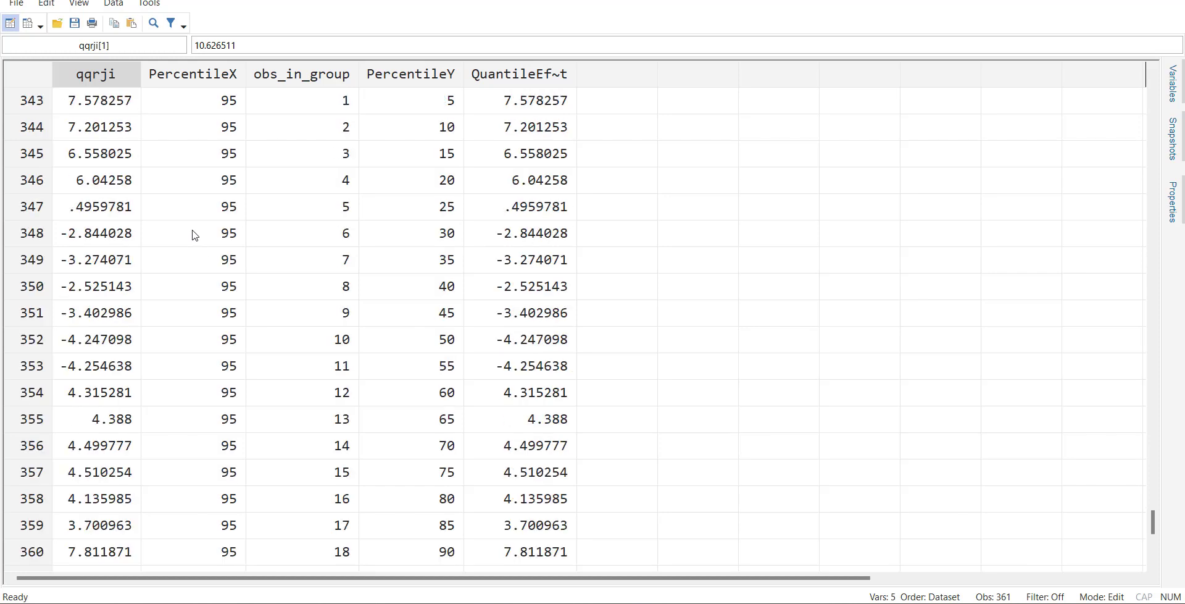
pyautogui.scroll(-5, 232, 265)
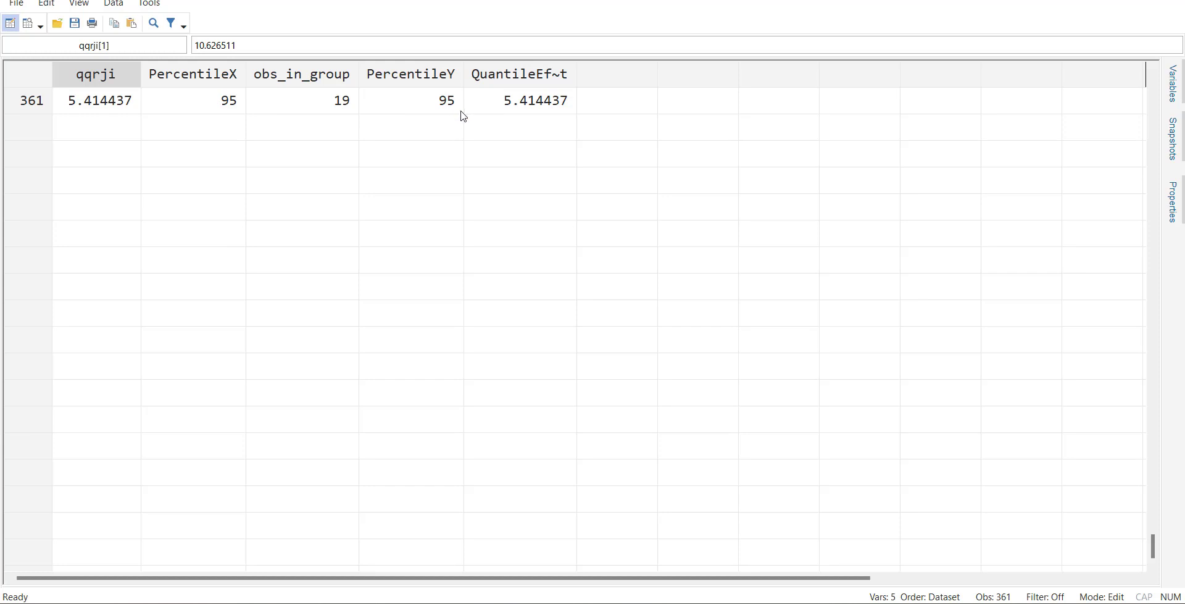
pyautogui.scroll(20, 619, 355)
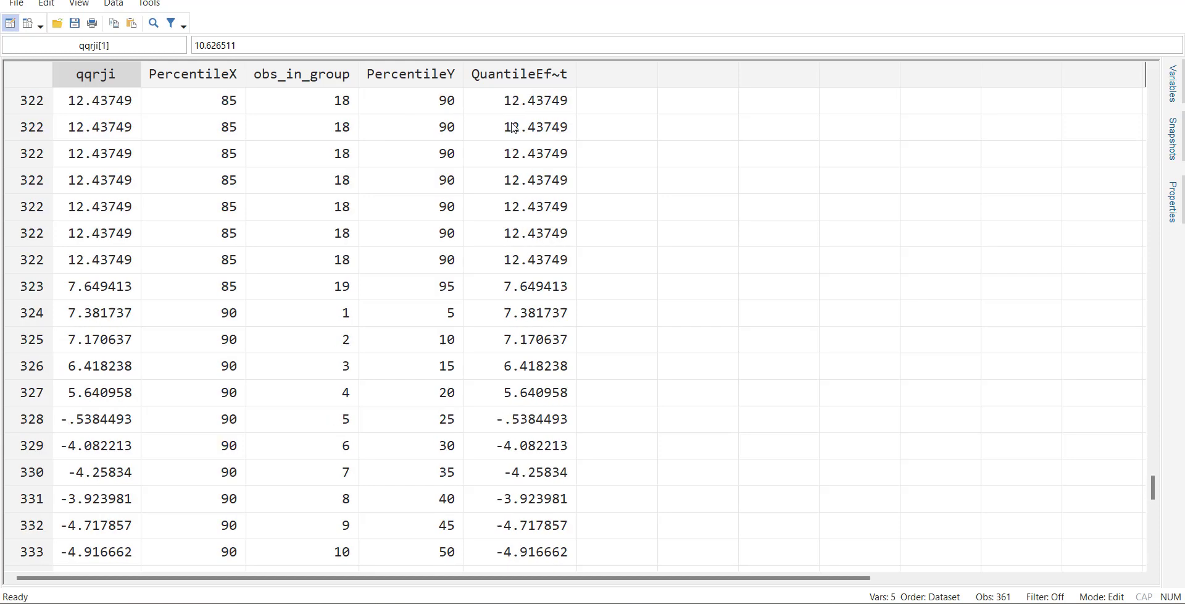
pyautogui.scroll(20, 619, 355)
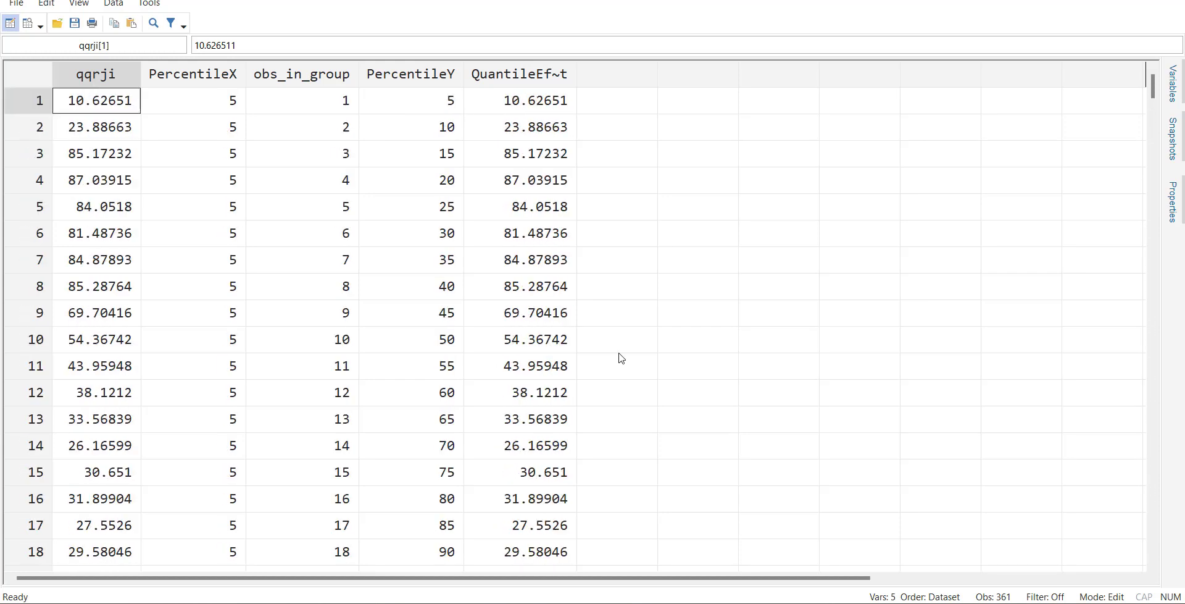
# - Run only the do-file's twoway contour command for QuantileEffect, PercentileY and PercentileX, view the contour plot and close it
pyautogui.hotkey('alt', 'Tab')
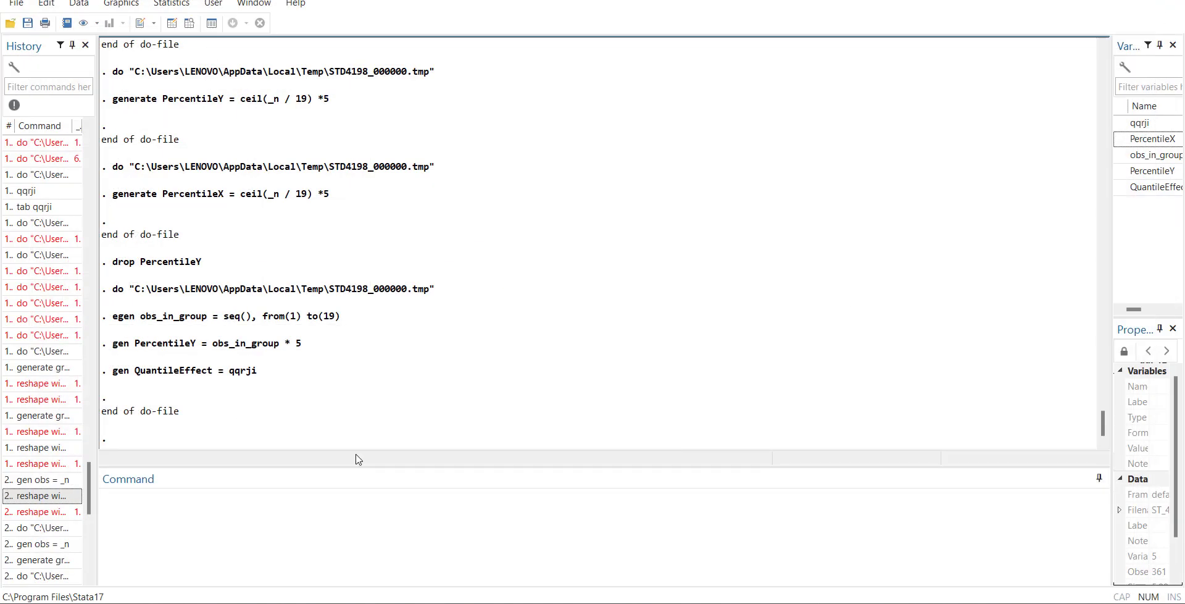
pyautogui.moveTo(695, 602)
pyautogui.click(782, 558)
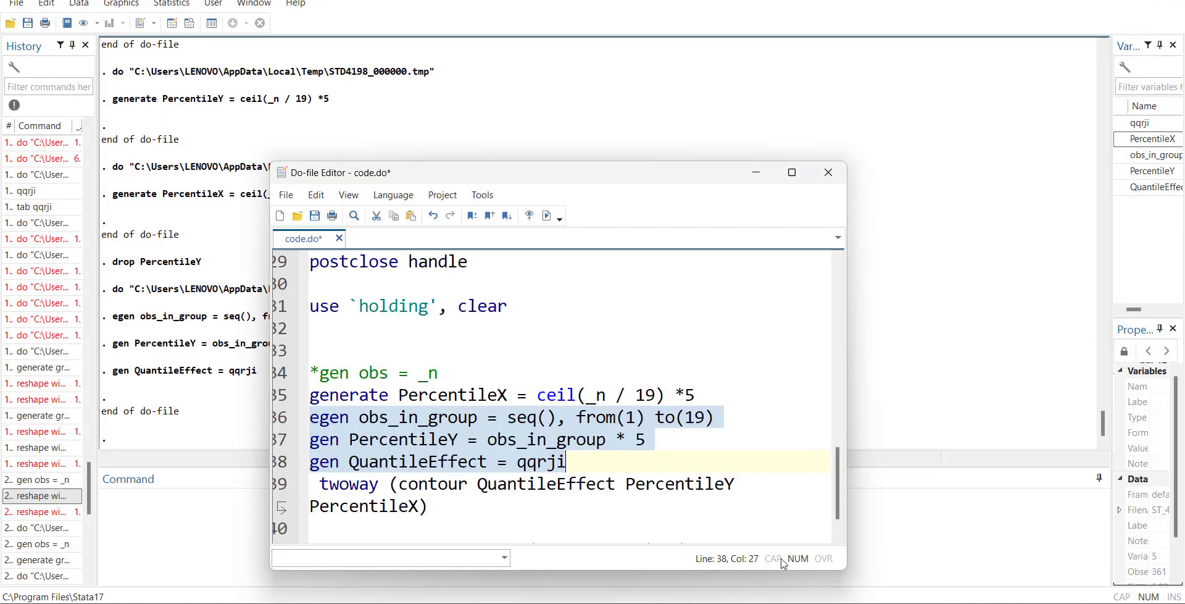
pyautogui.click(276, 485)
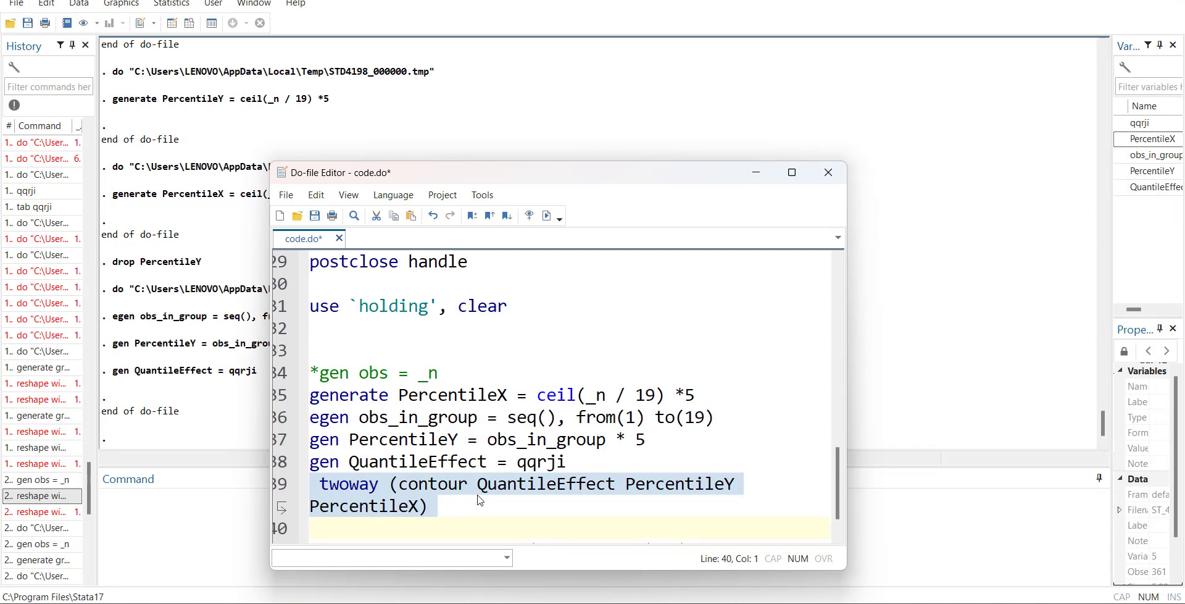
pyautogui.click(546, 215)
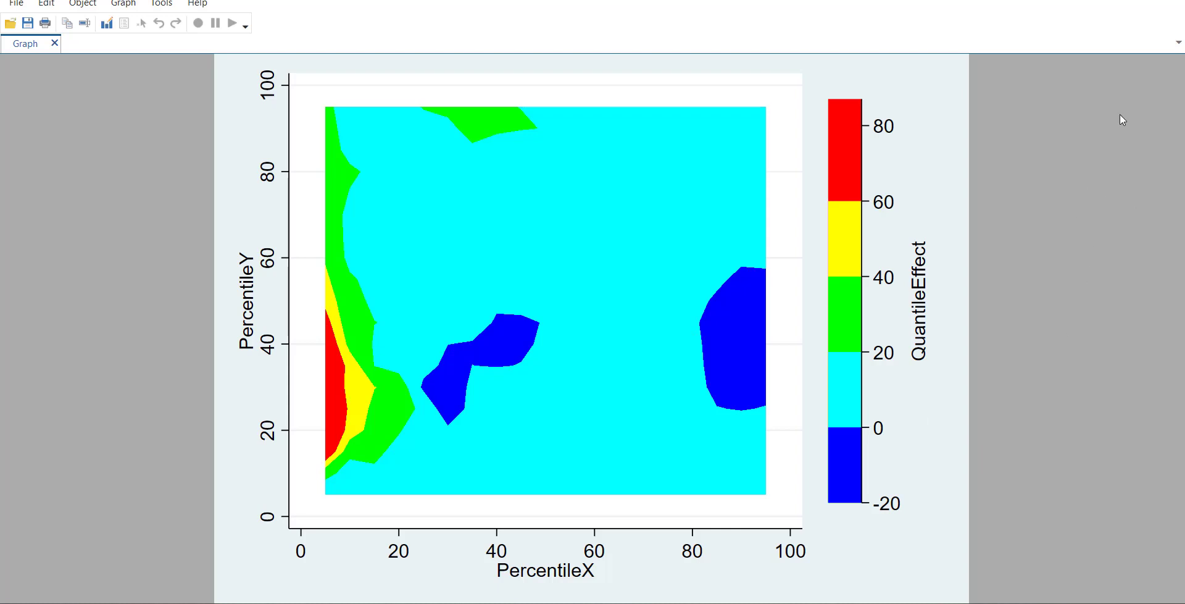
pyautogui.hotkey('alt', 'F4')
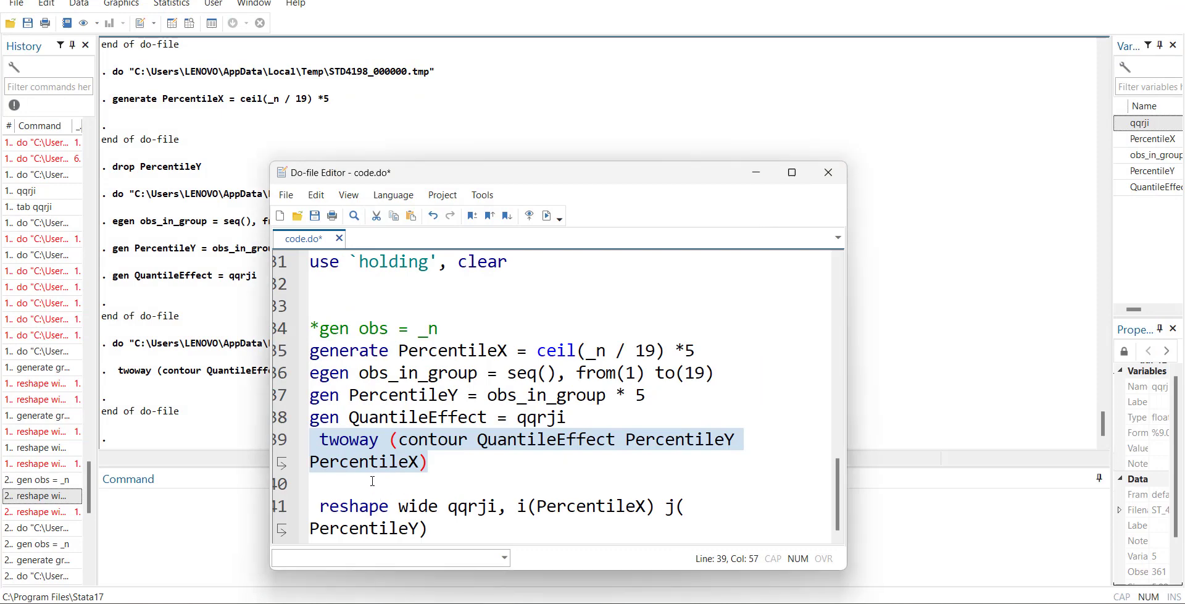
# - Swap the percentile variables in the do-file's reshape wide qqrji command so it uses i(PercentileY) and j(PercentileX)
pyautogui.click(452, 489)
pyautogui.click(652, 517)
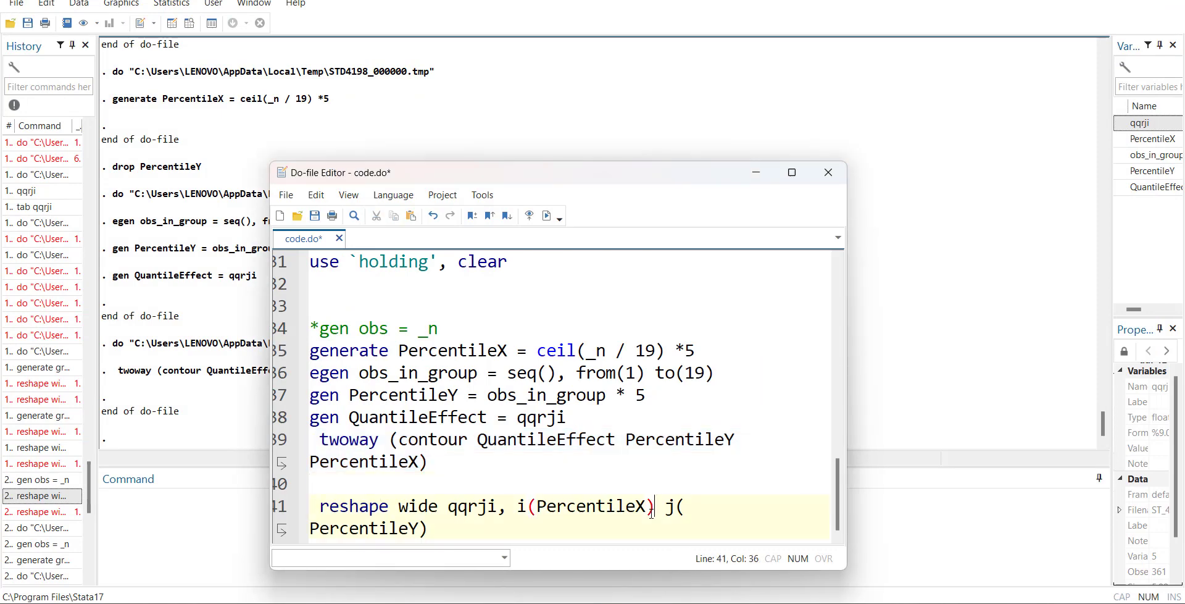
pyautogui.press('Left')
pyautogui.hotkey('shift', 'Left')
pyautogui.write('Y')
pyautogui.click(421, 528)
pyautogui.hotkey('shift', 'Left')
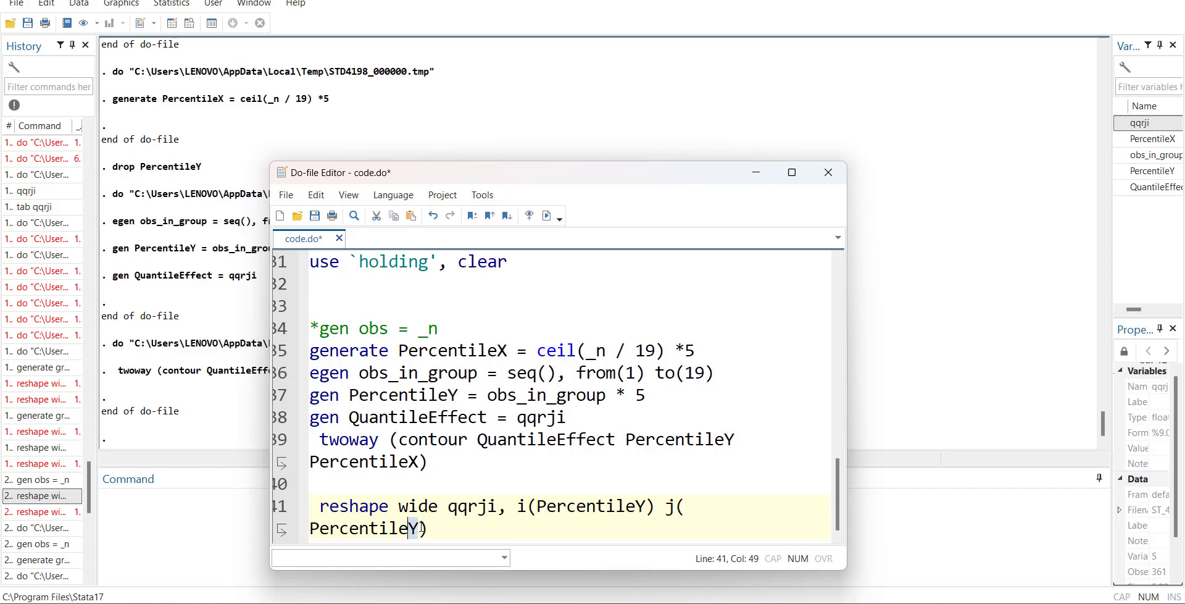
pyautogui.write('X')
# - Try to run only the reshape wide qqrji, i(PercentileY) j(PercentileX) command
pyautogui.press('End')
pyautogui.hotkey('shift', 'Home')
pyautogui.hotkey('shift', 'Home')
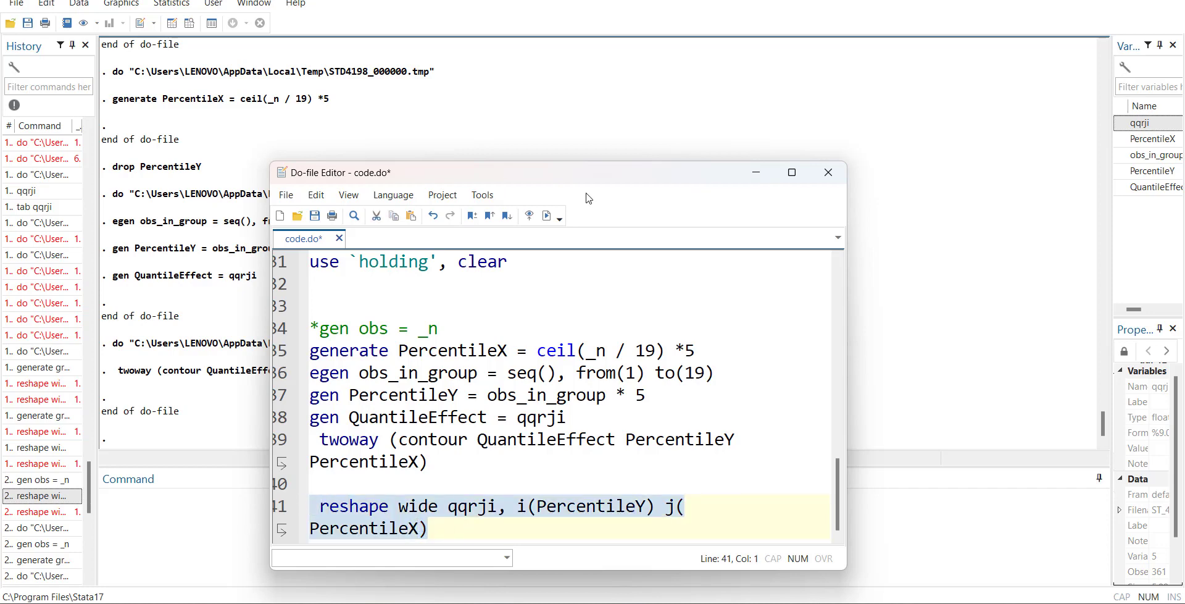
pyautogui.click(546, 221)
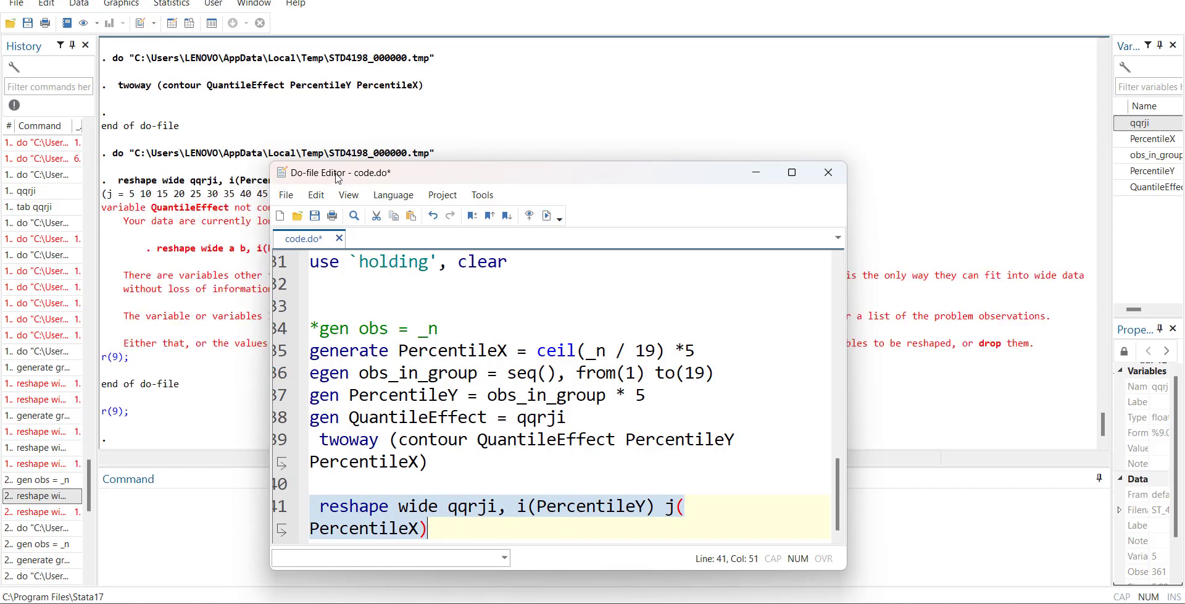
# - Swap the percentile variables back in the do-file's reshape wide qqrji command so it uses i(PercentileX) and j(PercentileY)
pyautogui.moveTo(339, 179); pyautogui.dragTo(283, 119)
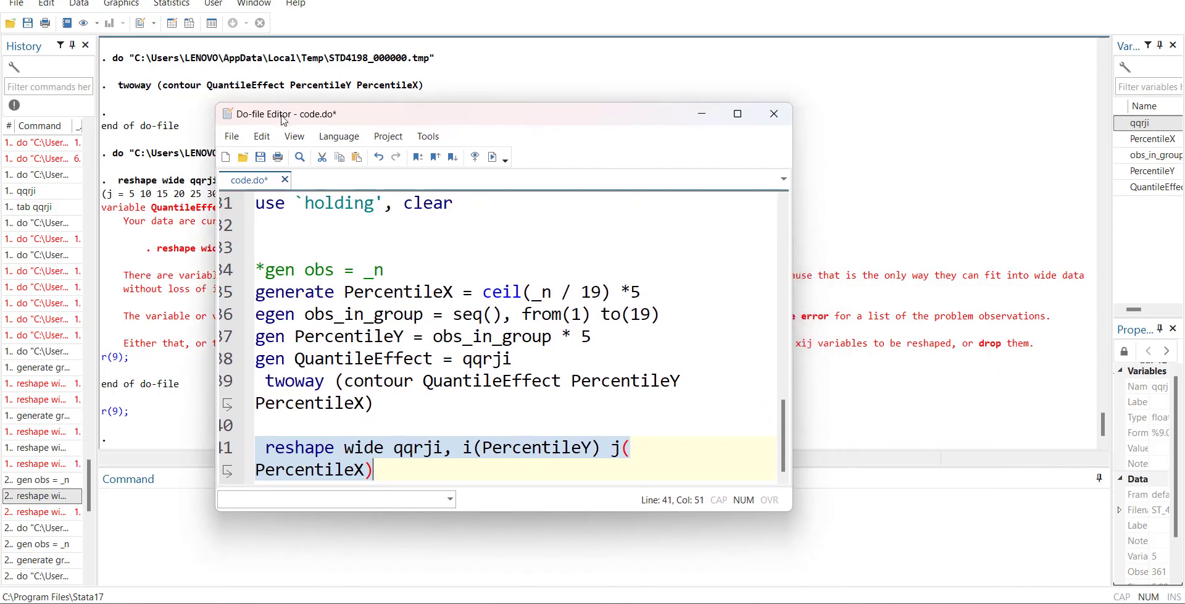
pyautogui.click(460, 456)
pyautogui.click(588, 448)
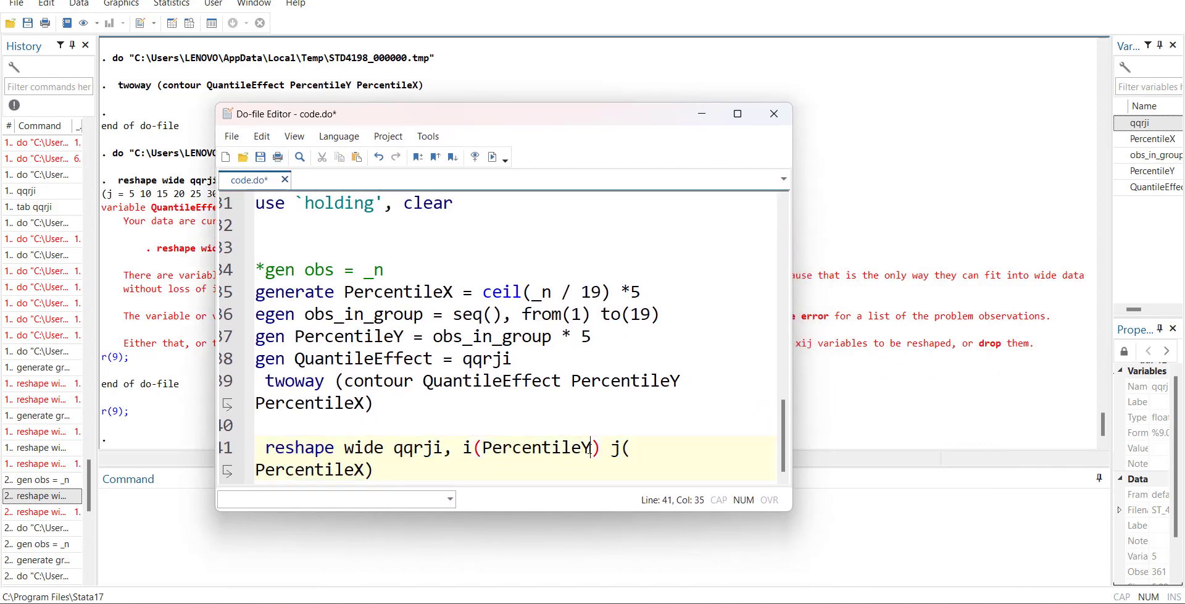
pyautogui.press('Delete')
pyautogui.write('X')
pyautogui.click(371, 467)
pyautogui.press('Left')
pyautogui.hotkey('shift', 'Left')
pyautogui.write('Y')
# - Try to run only the reshape wide qqrji, i(PercentileX) j(PercentileY) command
pyautogui.moveTo(400, 478); pyautogui.dragTo(215, 452)
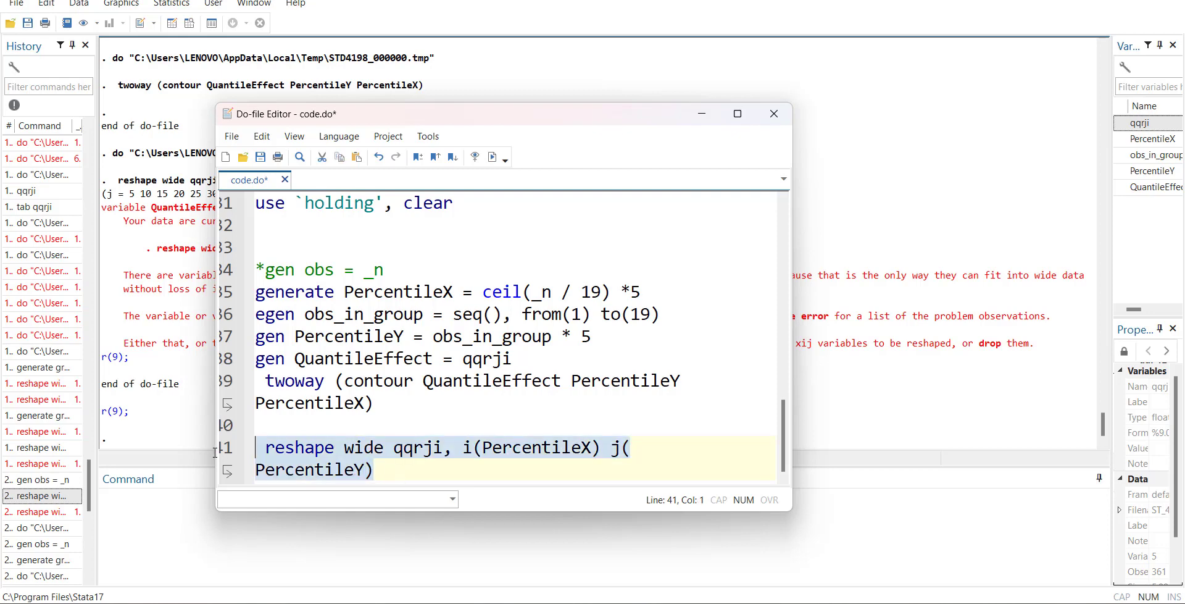
pyautogui.click(494, 158)
pyautogui.click(108, 379)
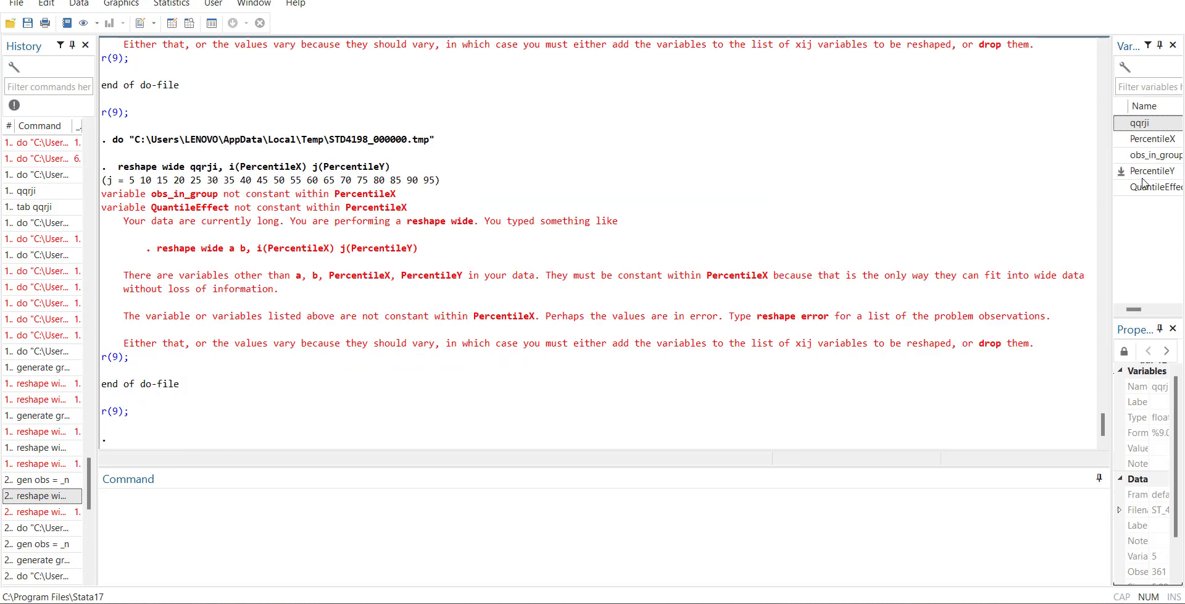
# - Drop the variables obs_in_group and QuantileEffect from the dataset, confirming each removal
pyautogui.rightClick(1143, 160)
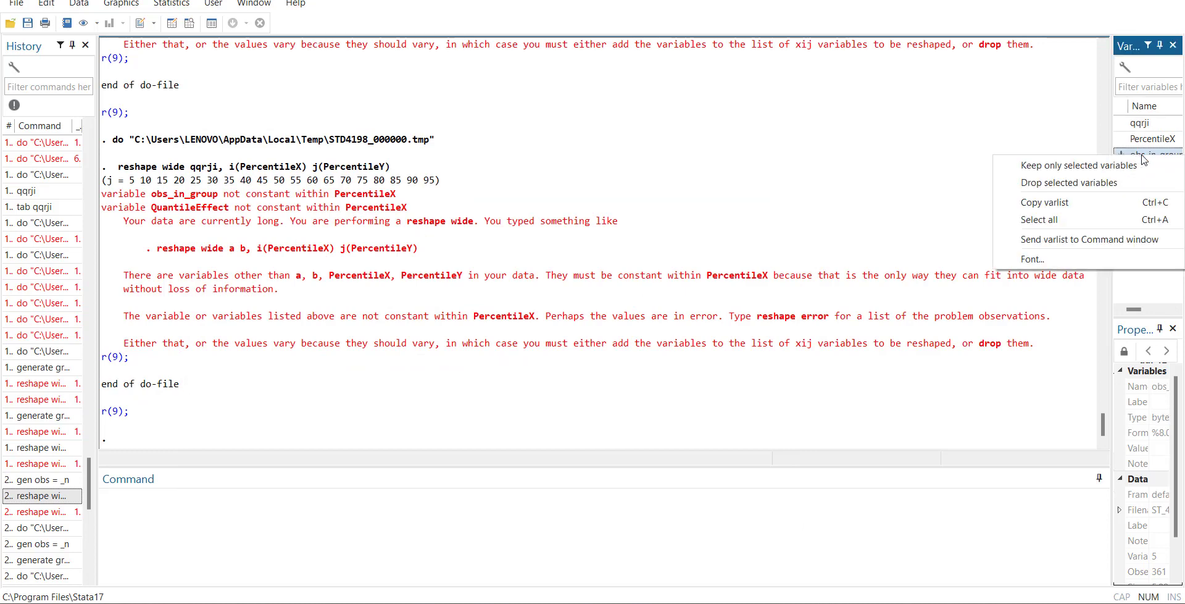
pyautogui.click(1074, 182)
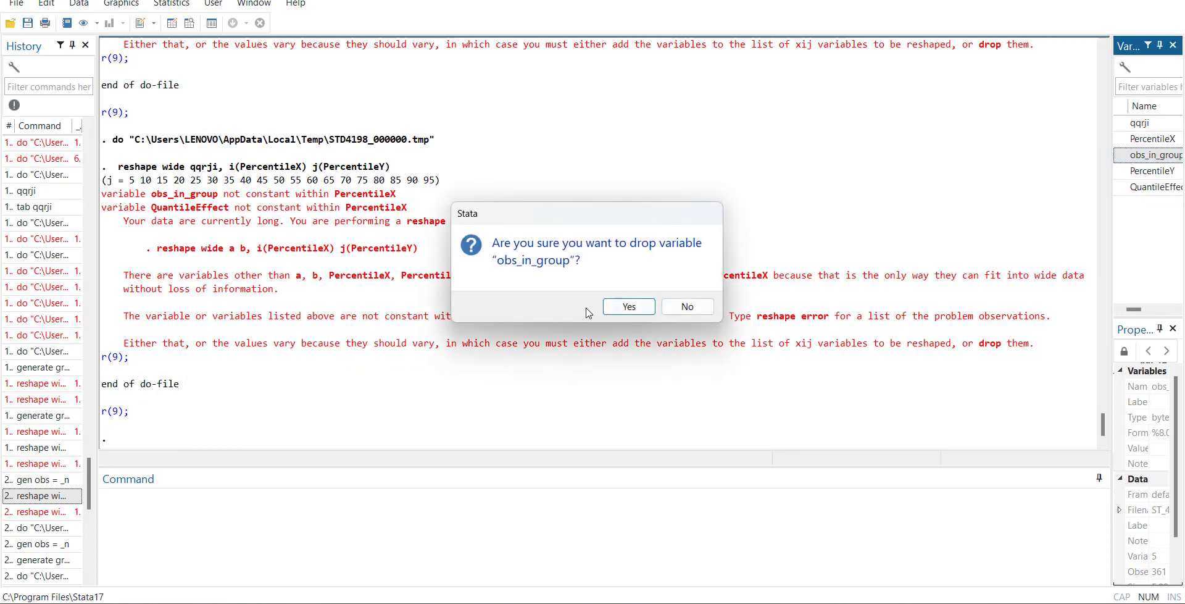
pyautogui.click(620, 308)
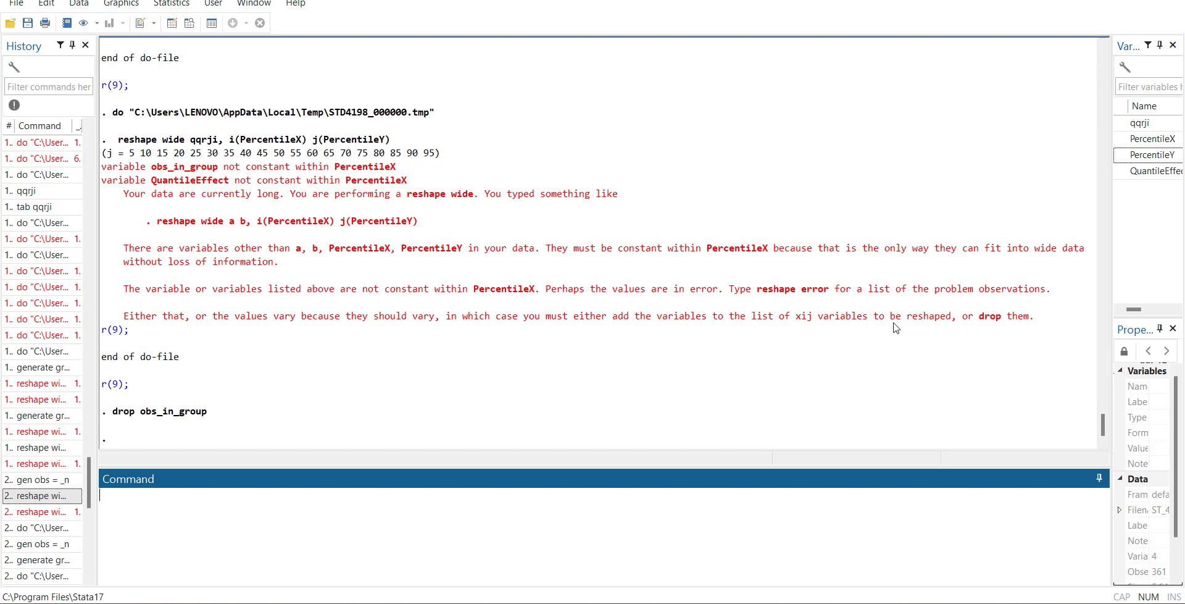
pyautogui.rightClick(1150, 176)
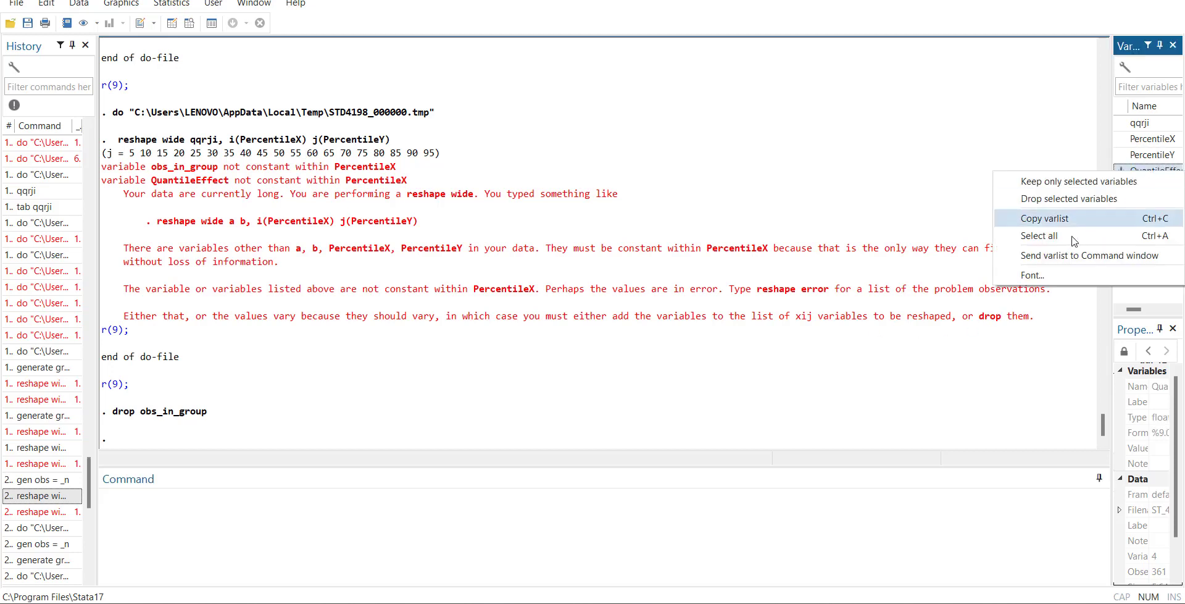
pyautogui.click(1074, 199)
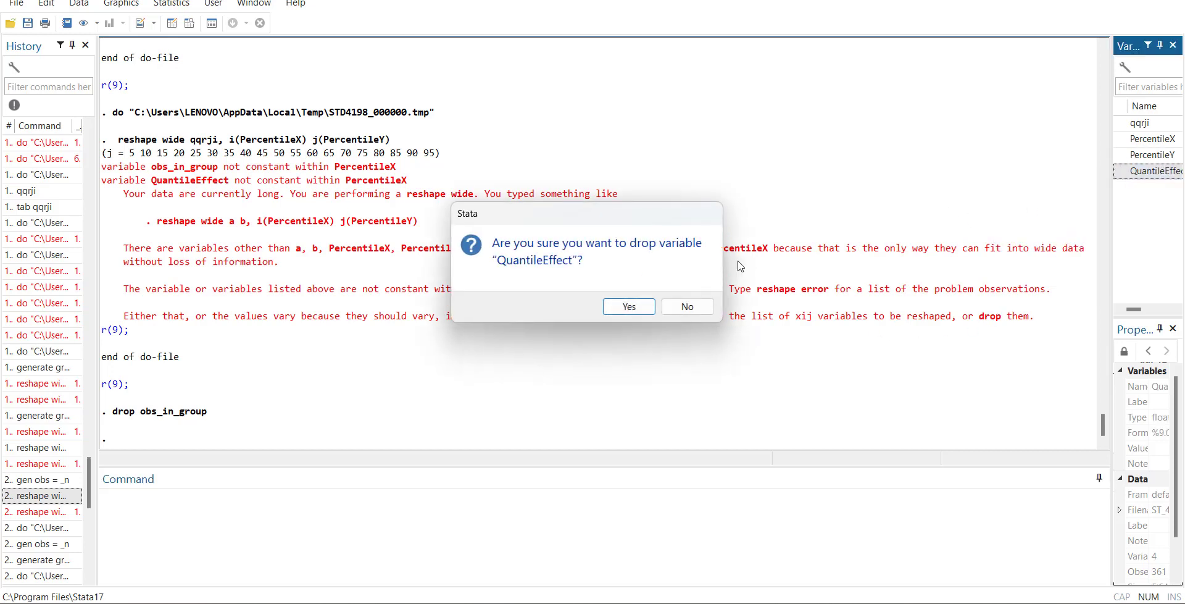
pyautogui.click(629, 307)
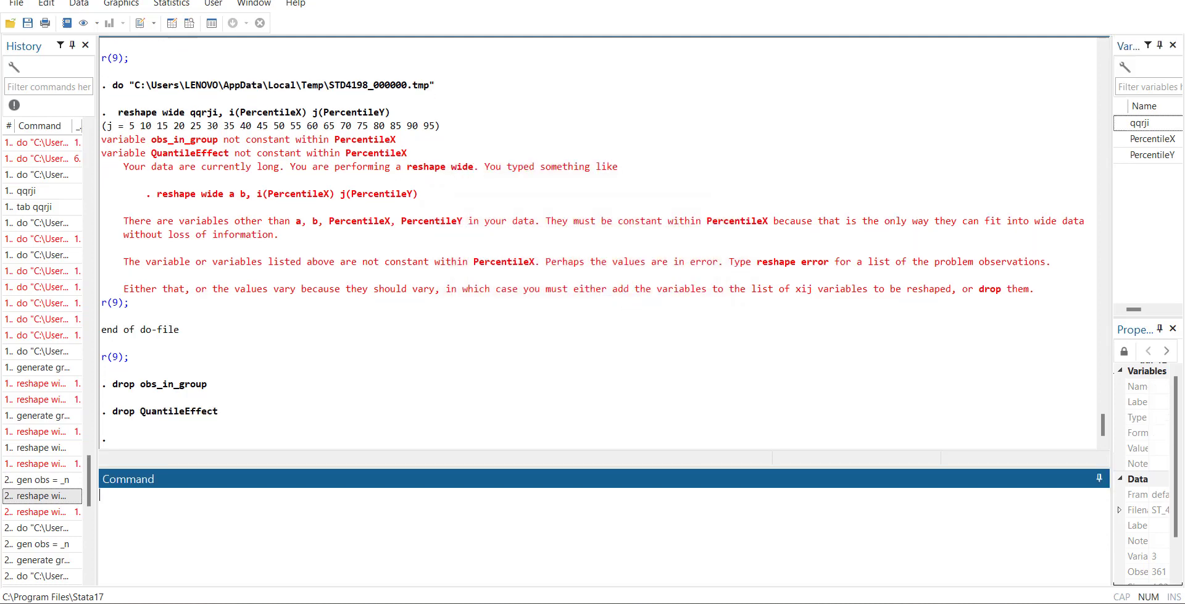
# - Run the selected reshape wide qqrji, i(PercentileX) j(PercentileY) command again from the do-file on the reduced dataset
pyautogui.hotkey('alt', 'Tab')
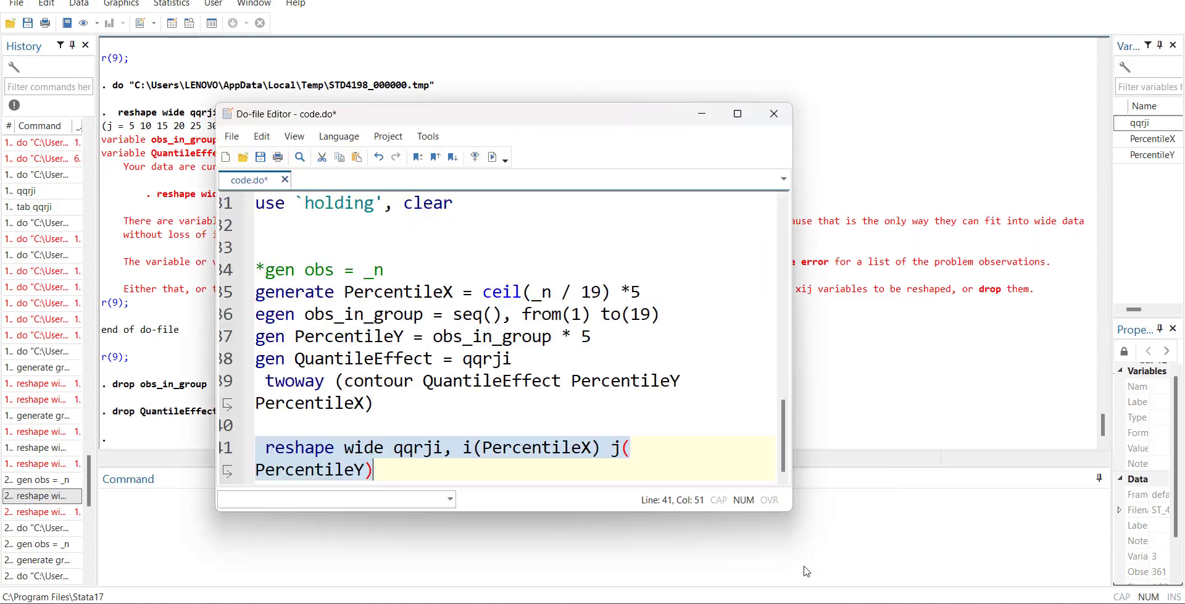
pyautogui.click(491, 161)
pyautogui.click(150, 379)
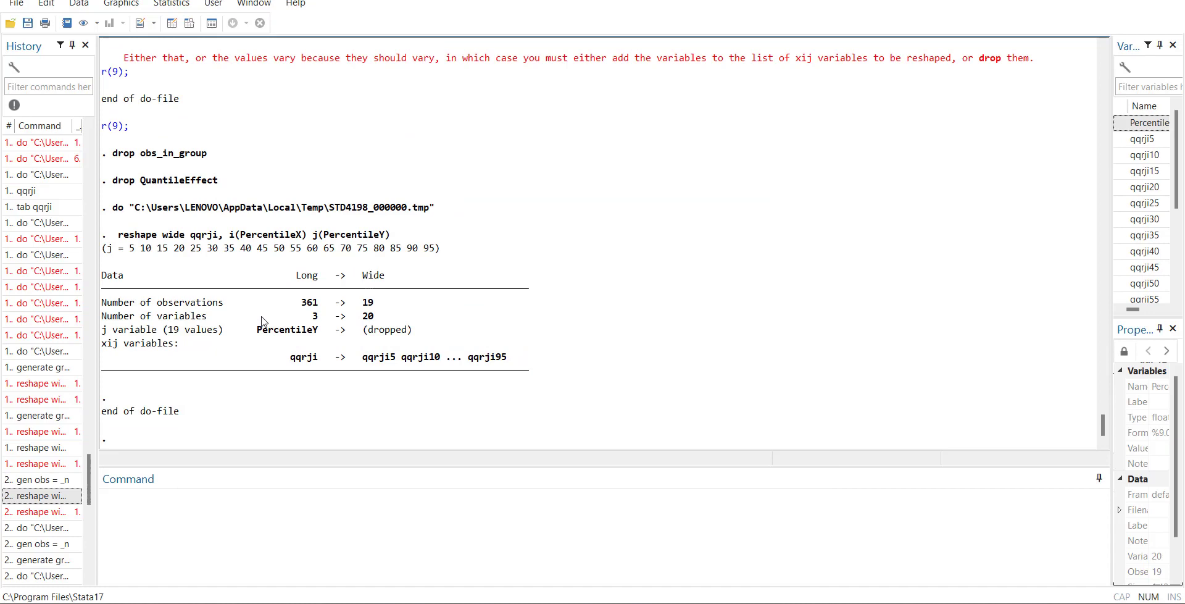
# - Examine the reshaped wide data in the Data Editor, from PercentileX and qqrji5 across to qqrji95
pyautogui.click(171, 23)
pyautogui.hscroll(10, 446, 249)
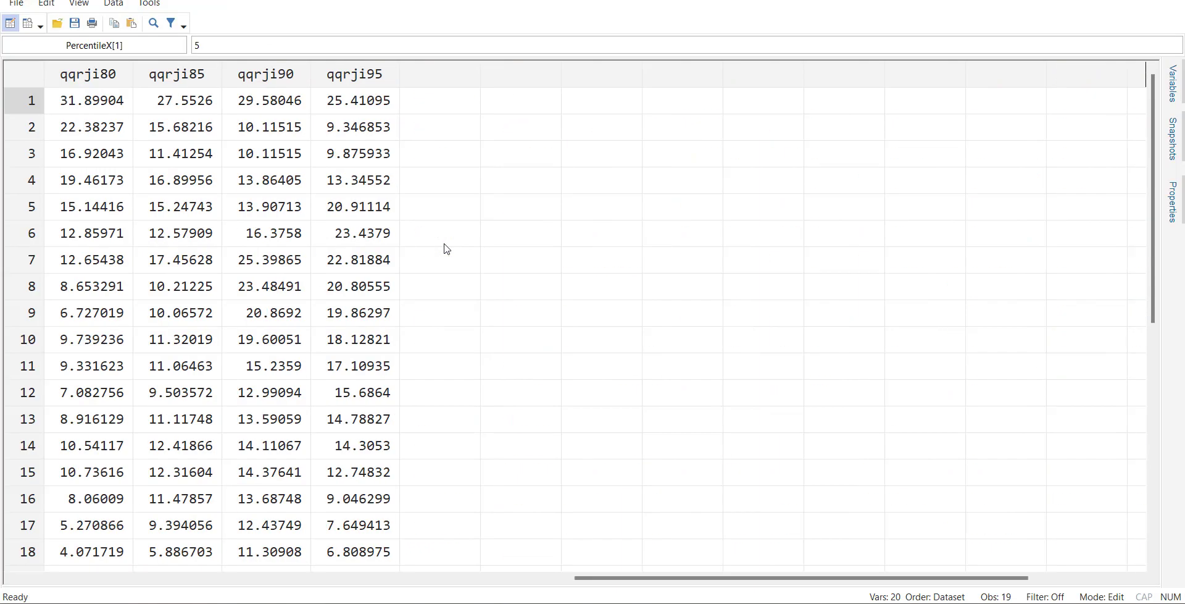
pyautogui.hscroll(-10, 447, 248)
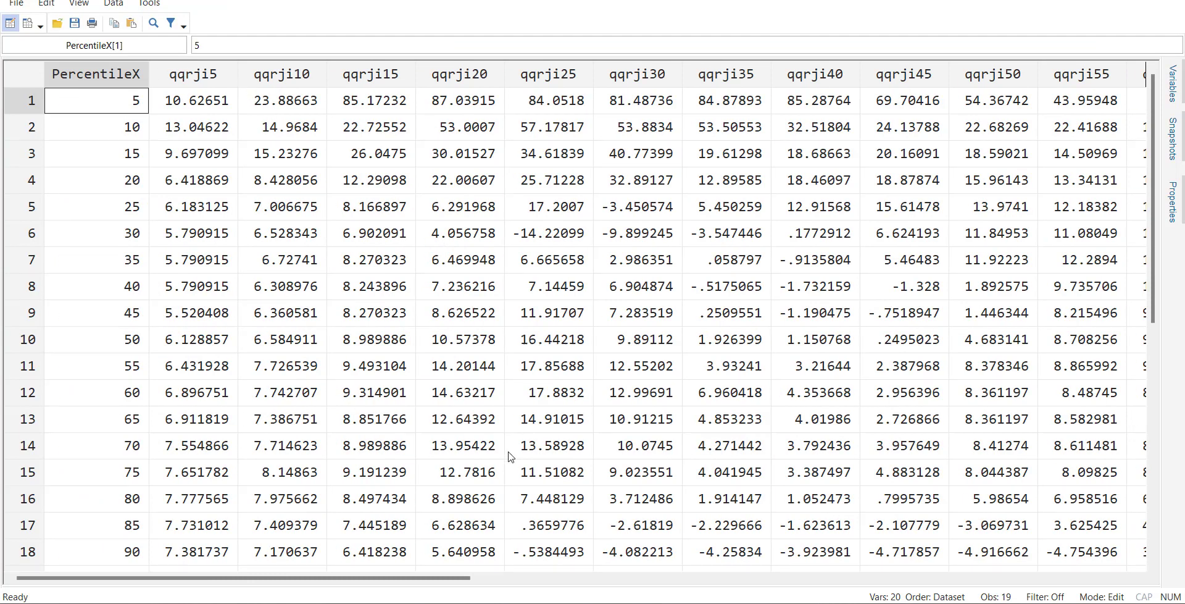